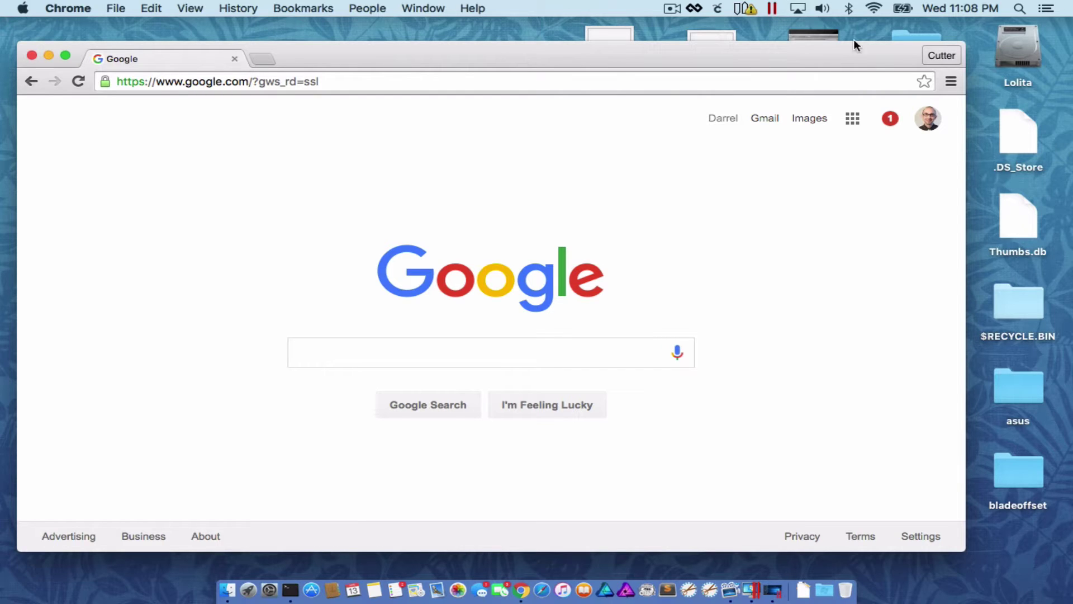
- Join the knk_force_recovery network from the macOS menu-bar Wi-Fi list
left_click(874, 8)
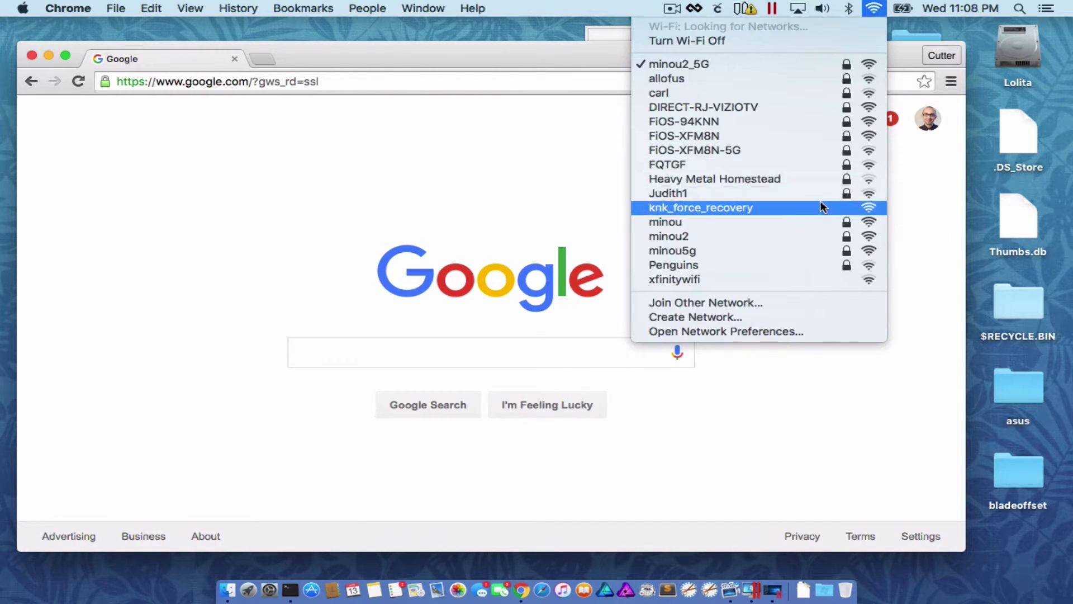
left_click(713, 211)
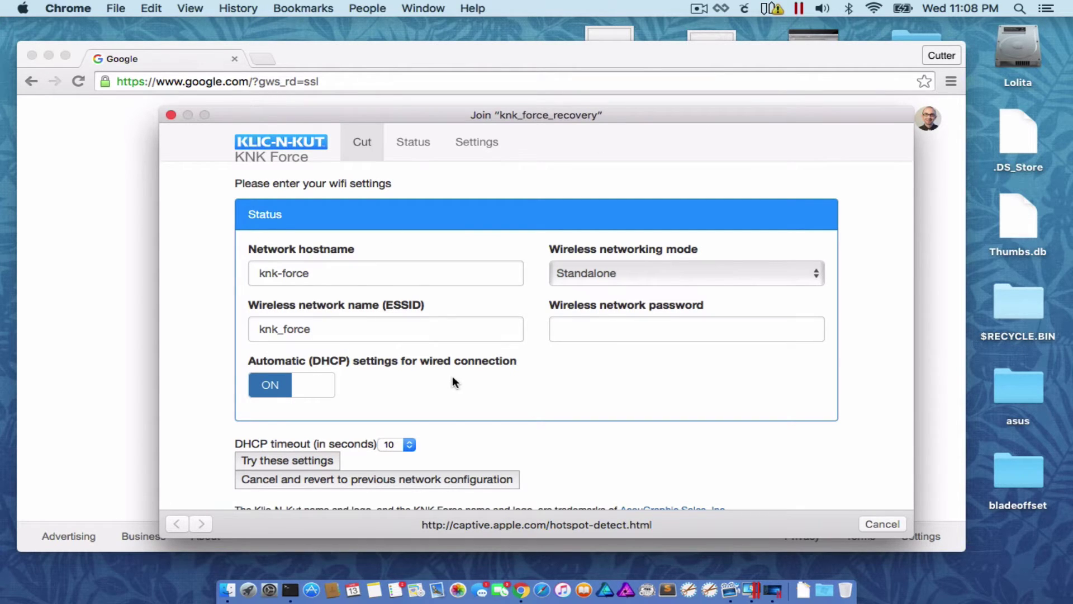
- Set the cutter's wireless networking mode to LAN
scroll(452, 377, "down", 1)
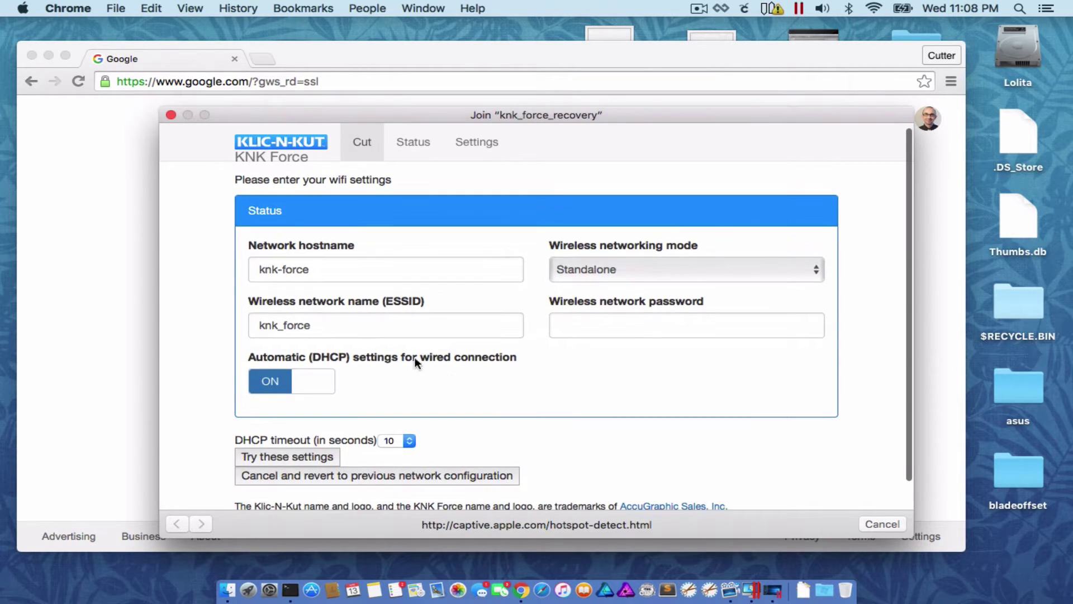
left_click(697, 273)
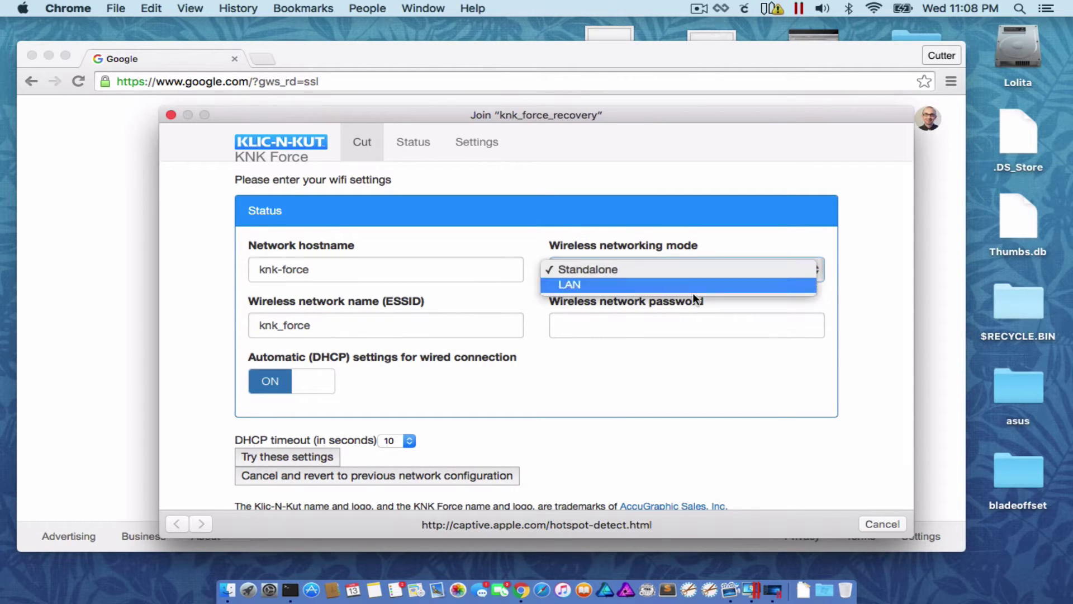
left_click(693, 288)
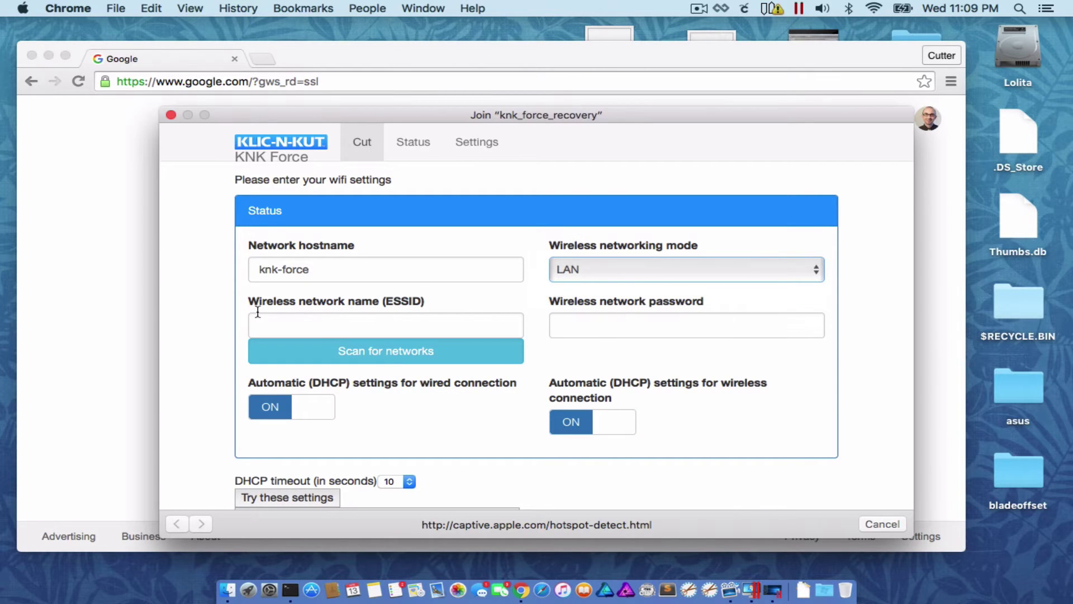
- Pick minou2 from a network scan, enter its password, and try these settings
left_click(301, 358)
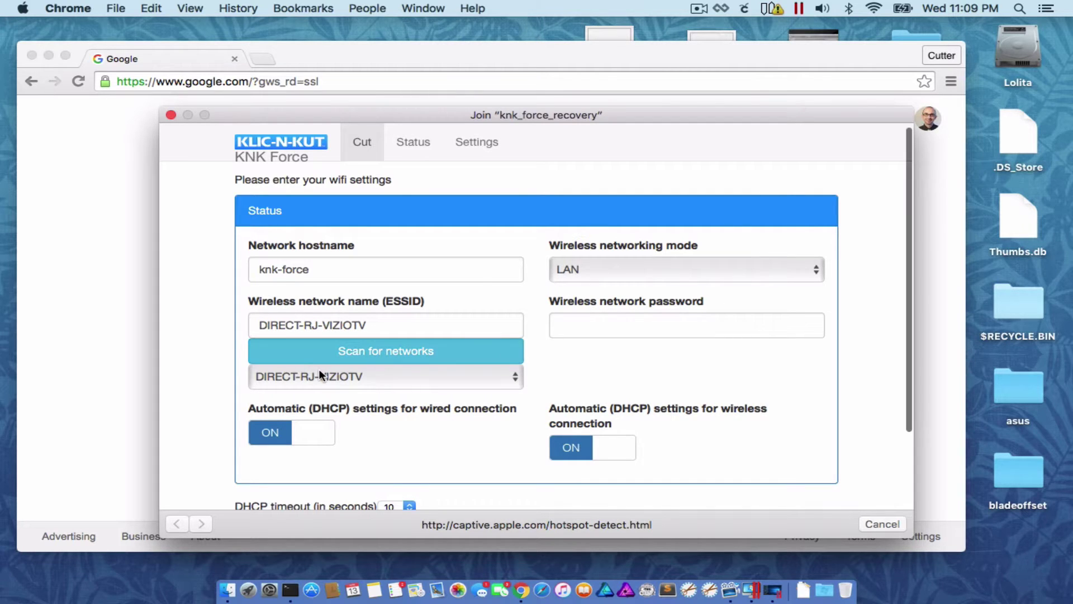
left_click(319, 373)
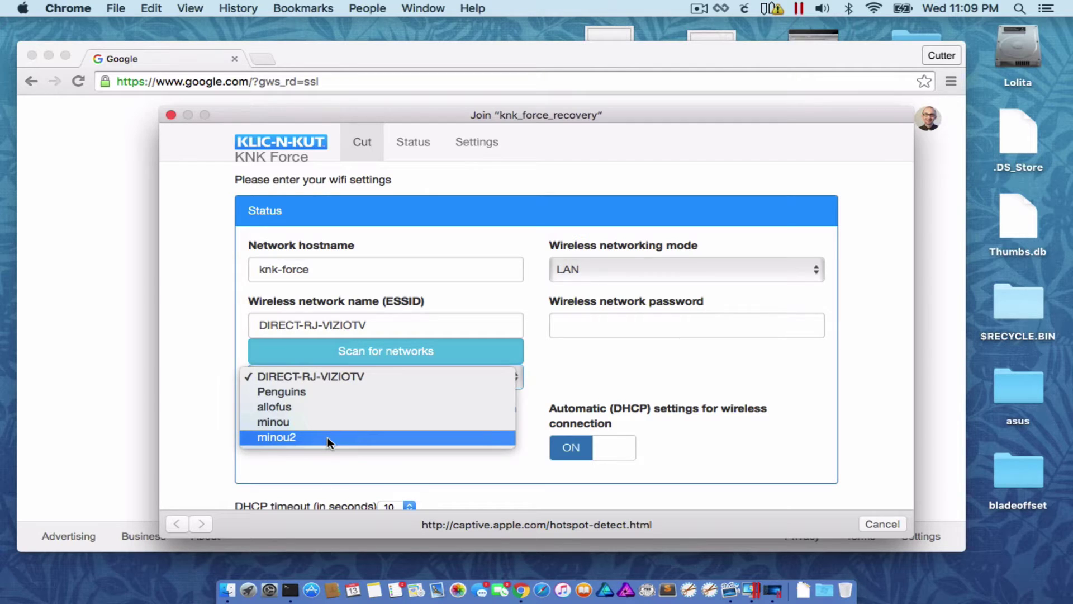
left_click(378, 436)
left_click(633, 317)
type("••••••••••")
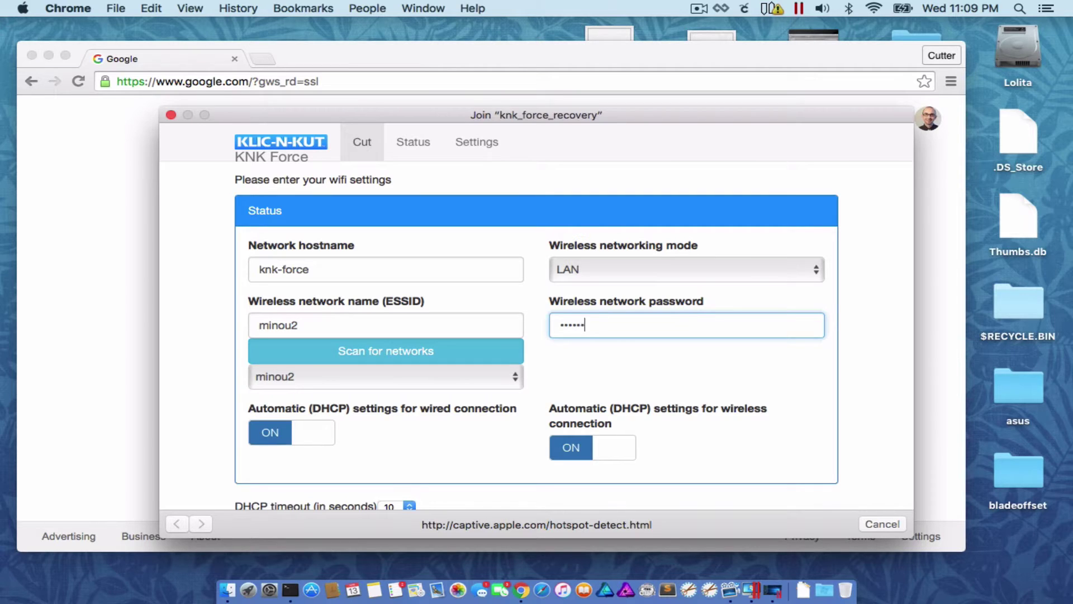
type("•••")
scroll(424, 442, "down", 1)
scroll(424, 444, "down", 3)
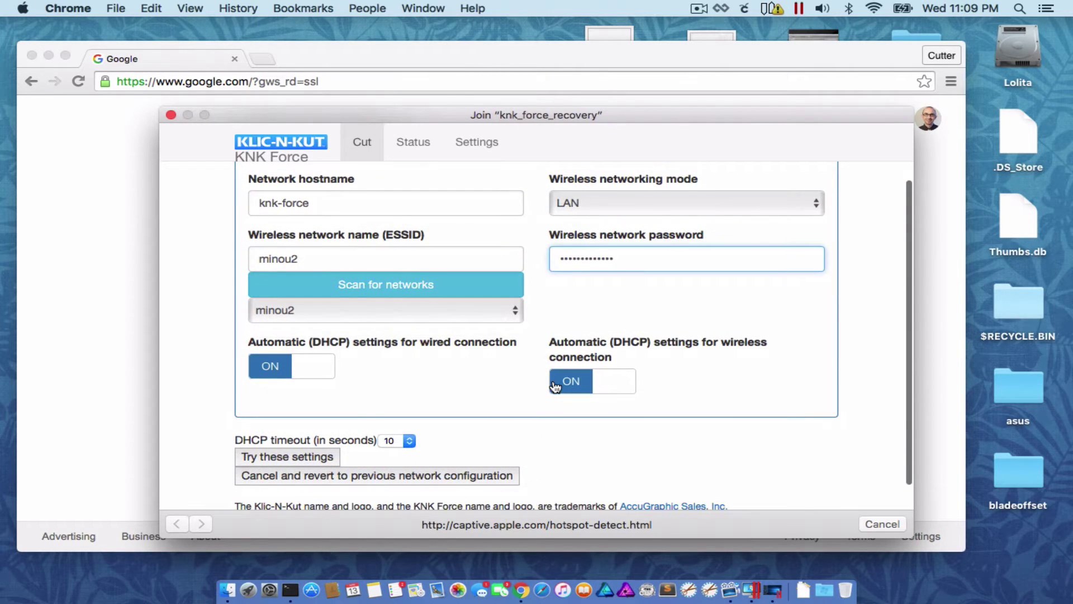
left_click(285, 462)
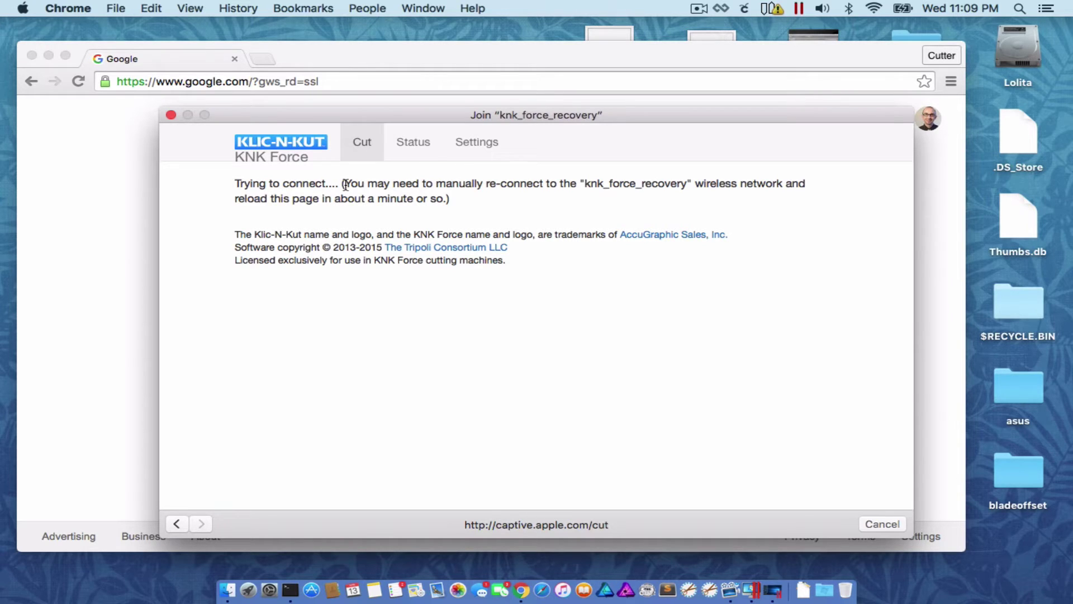
- Read the reconnect instructions in the Trying to connect message, then bring up the Wi-Fi list
left_click_drag(345, 185, 663, 185)
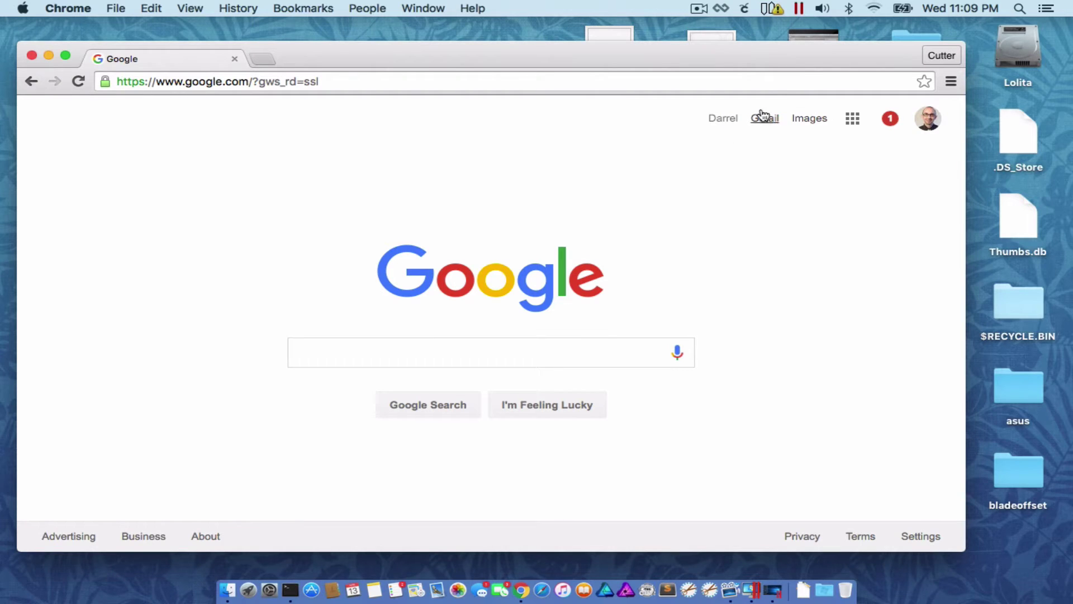
left_click(874, 9)
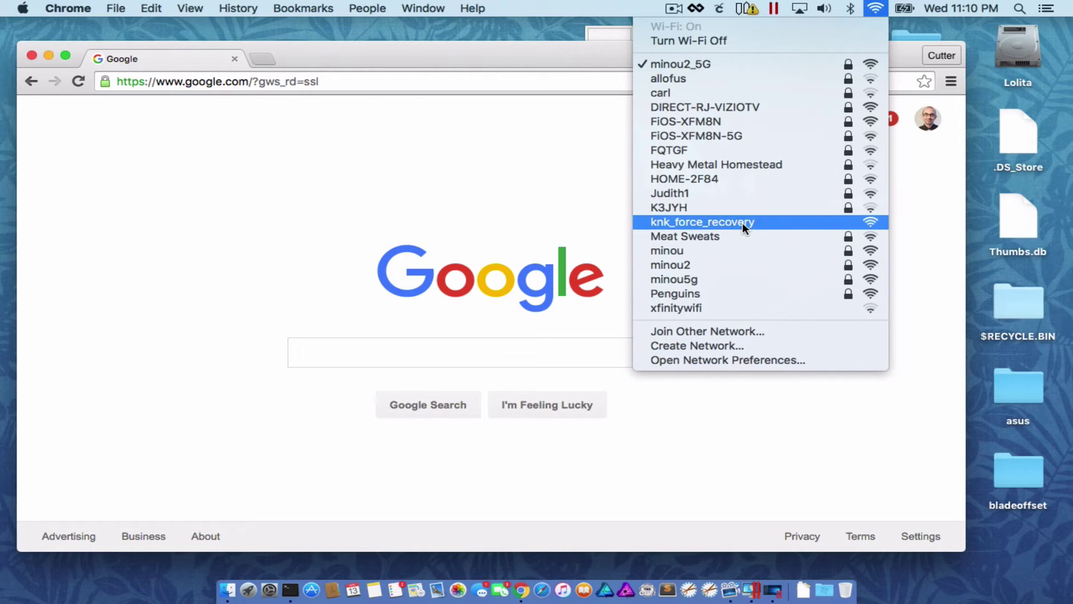
- Try rejoining knk_force_recovery, cancel the could-not-join alert, and reopen the Wi-Fi list
left_click(742, 222)
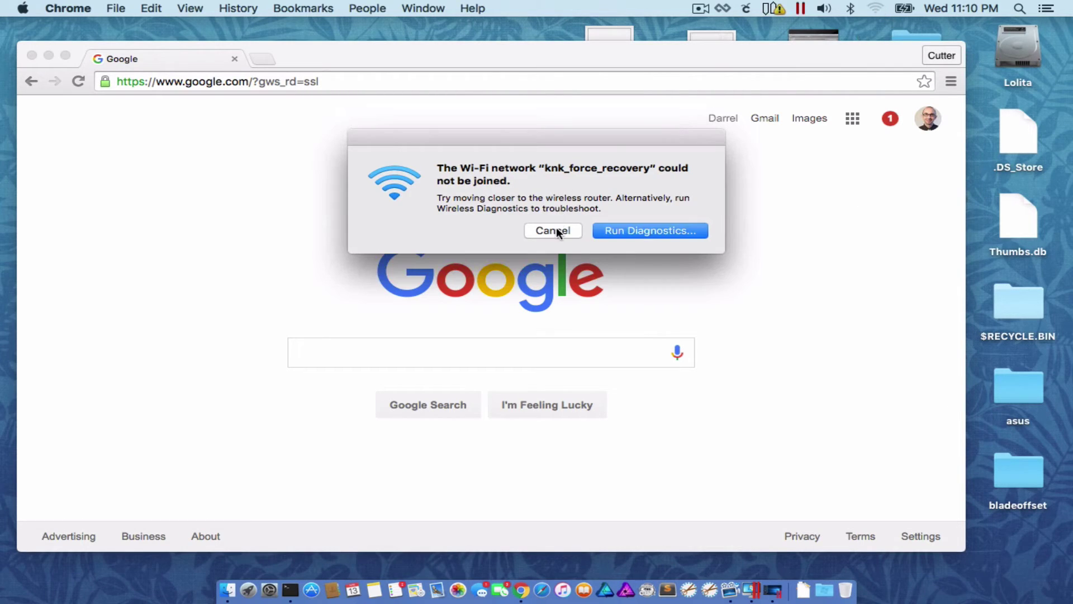
left_click(558, 230)
left_click(876, 7)
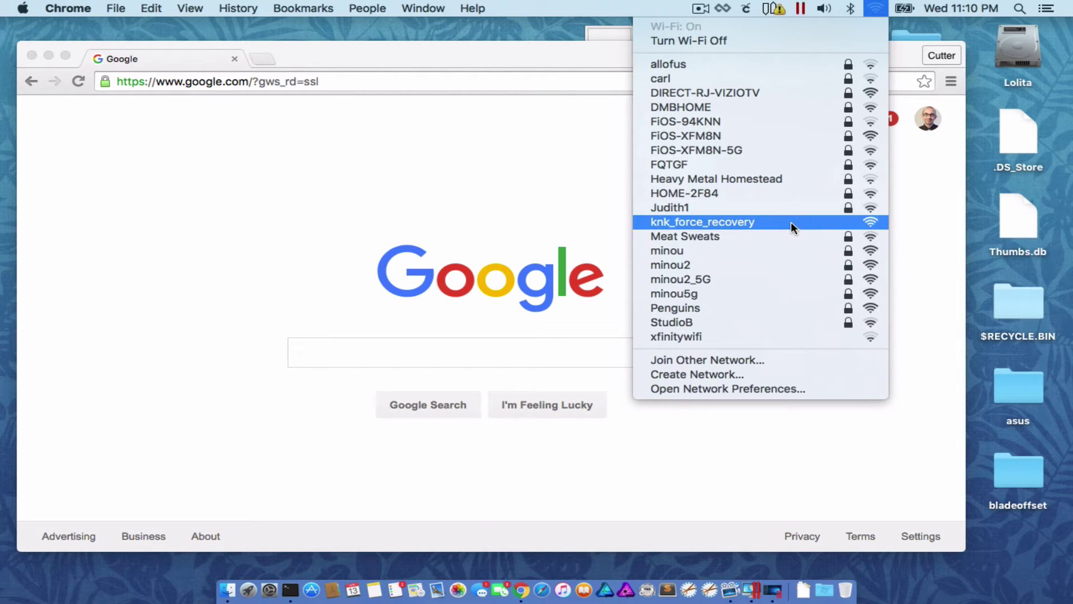
- Rejoin knk_force_recovery, select the assigned IP 192.168.1.74, and save the new wifi settings
left_click(791, 222)
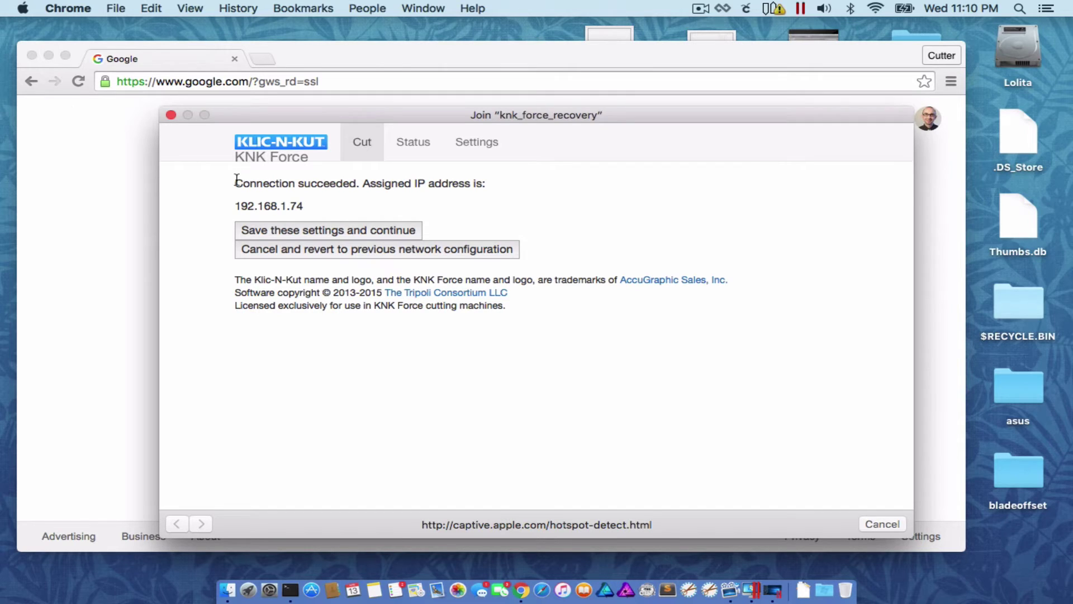
left_click_drag(234, 180, 360, 191)
left_click(299, 206)
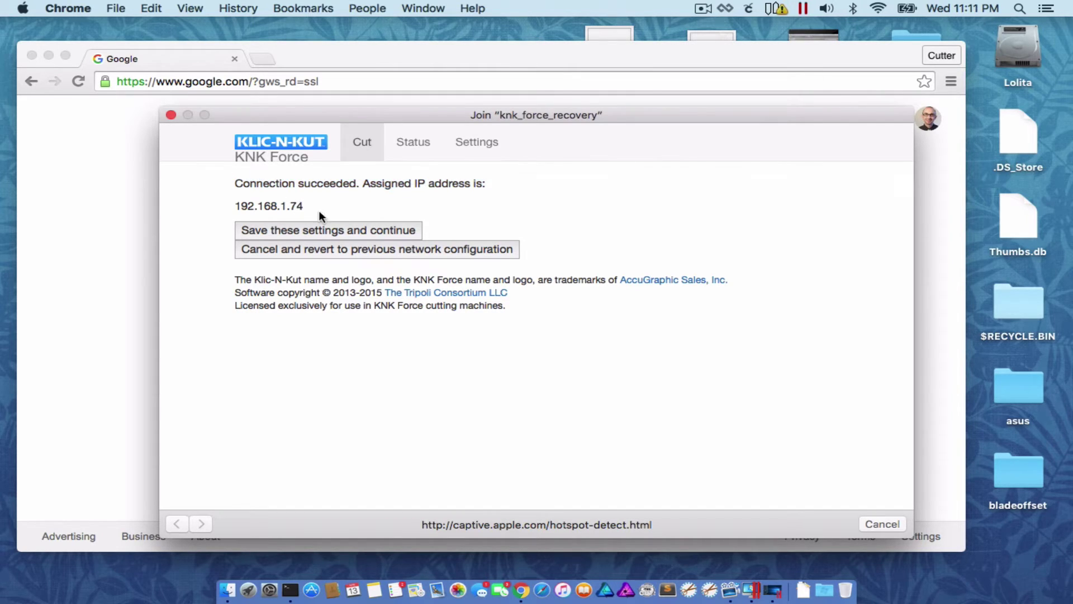
left_click_drag(301, 205, 224, 202)
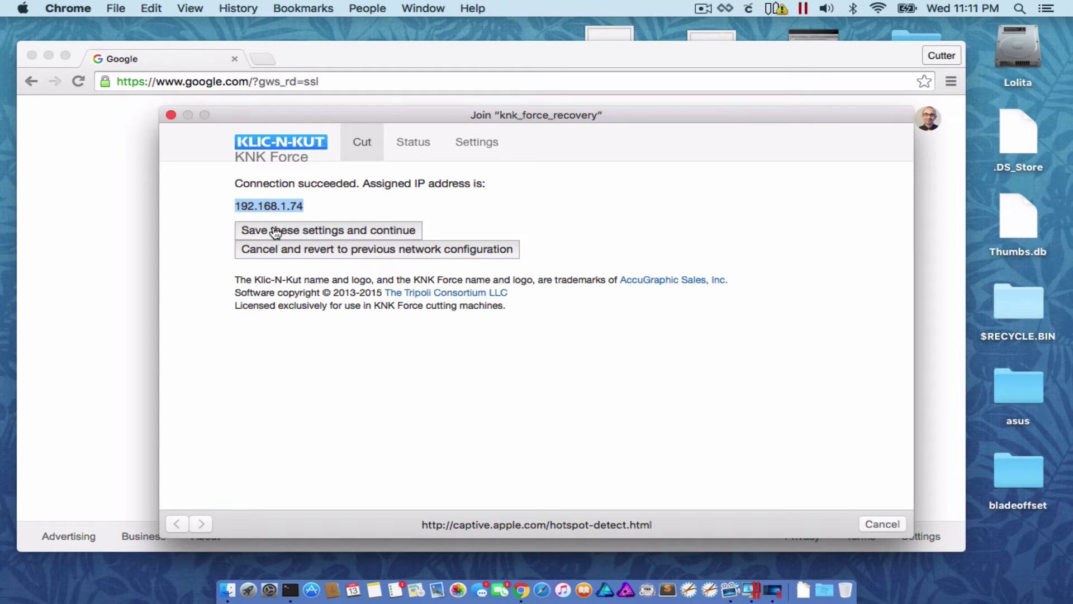
left_click(303, 237)
left_click(303, 235)
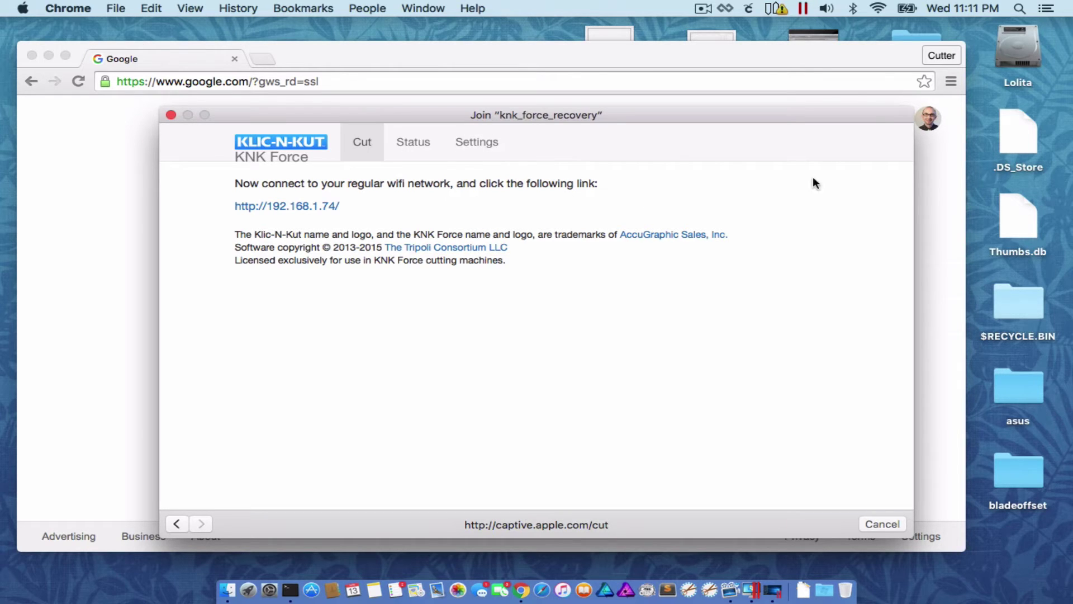
left_click(878, 8)
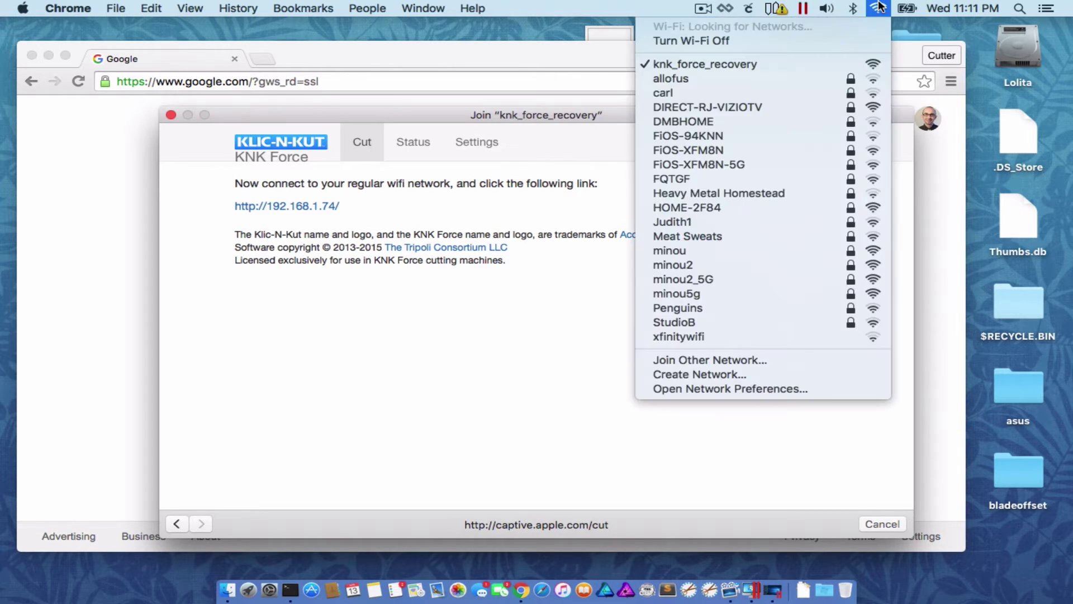
- Switch back to minou2_5G and load the cutter's page at 192.168.1.74 in Chrome
left_click(812, 279)
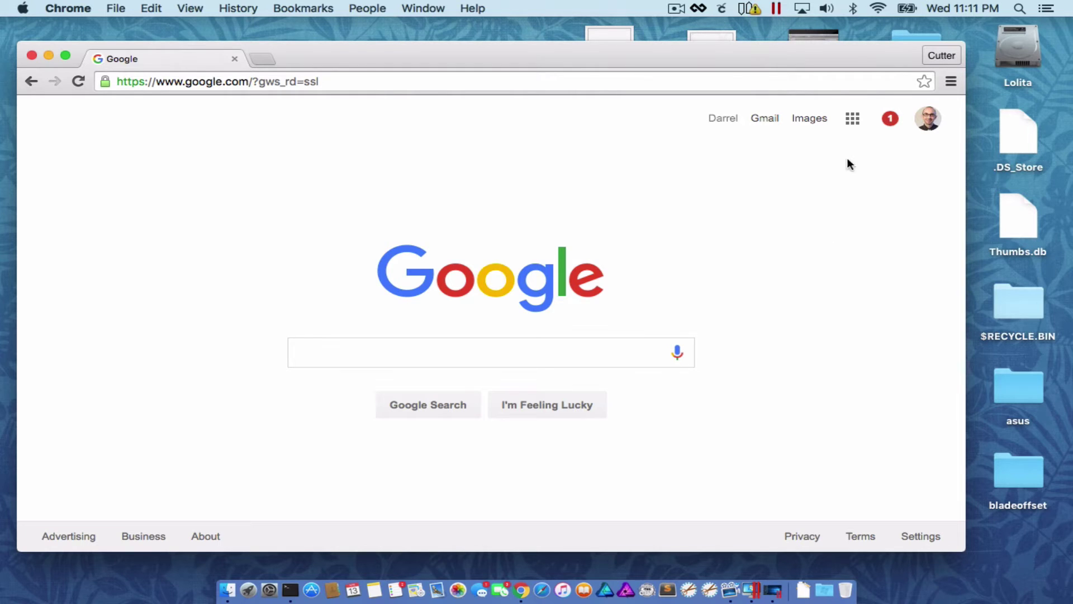
left_click(879, 7)
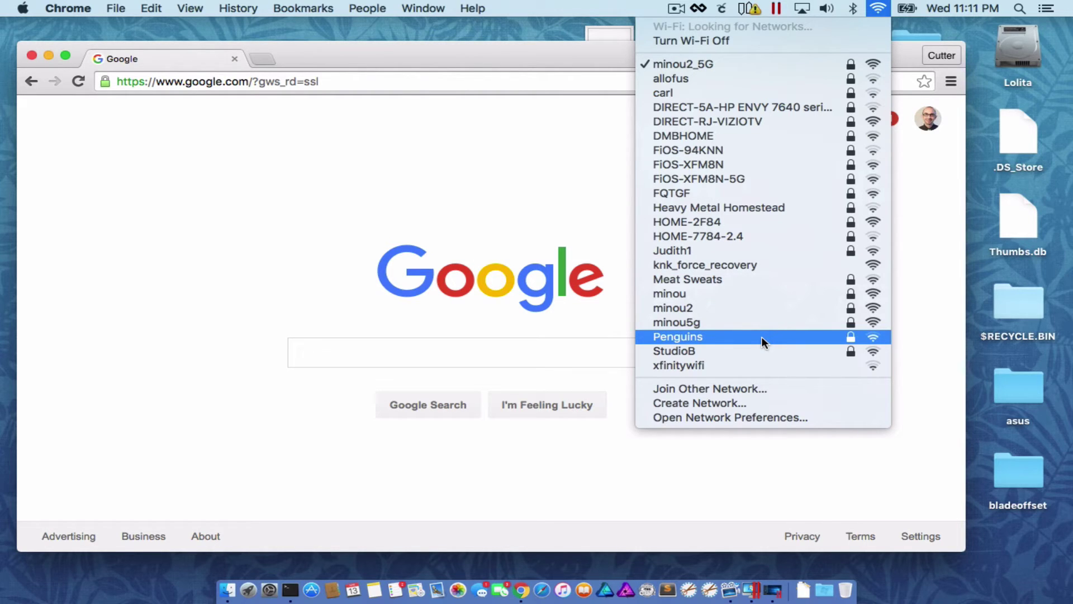
left_click(319, 82)
type("192.168.1.74")
key("Return")
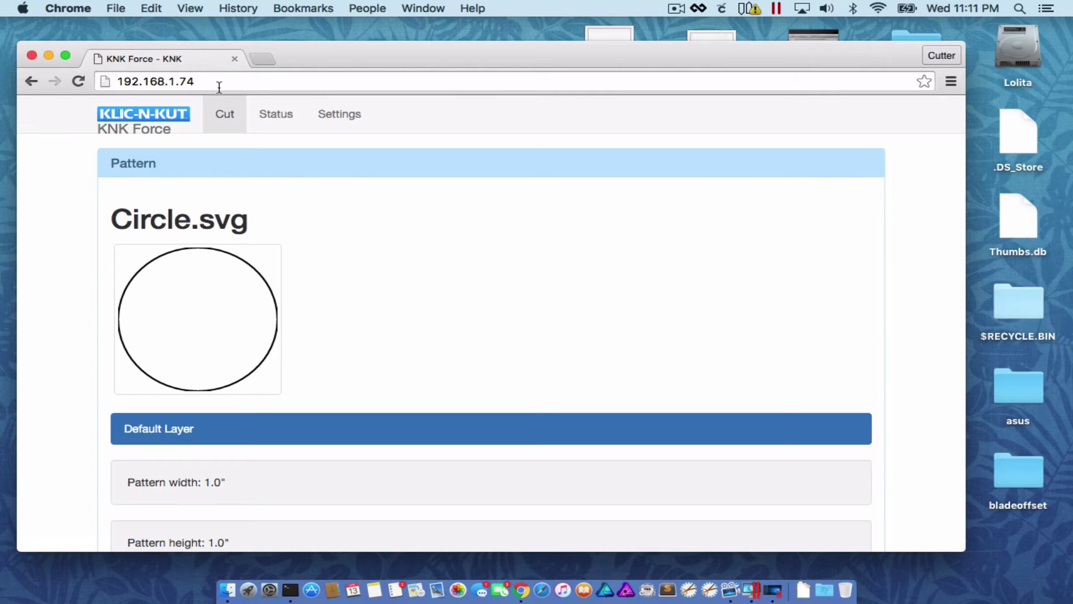
- Reload the 192.168.1.74 page and expand Network settings on the Settings tab
left_click(250, 88)
key("super+c")
key("Return")
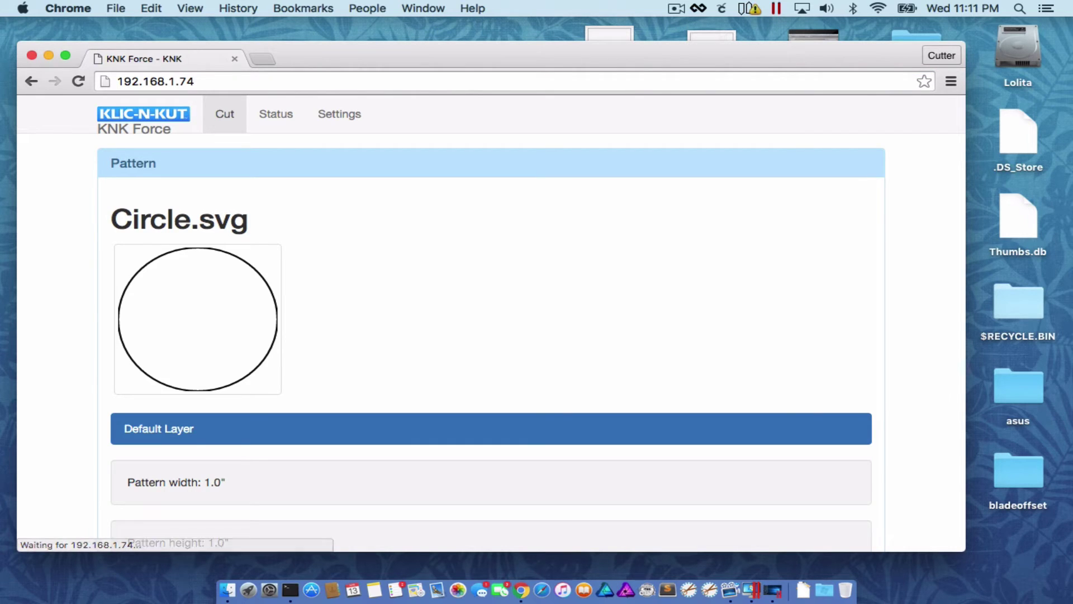
left_click(338, 125)
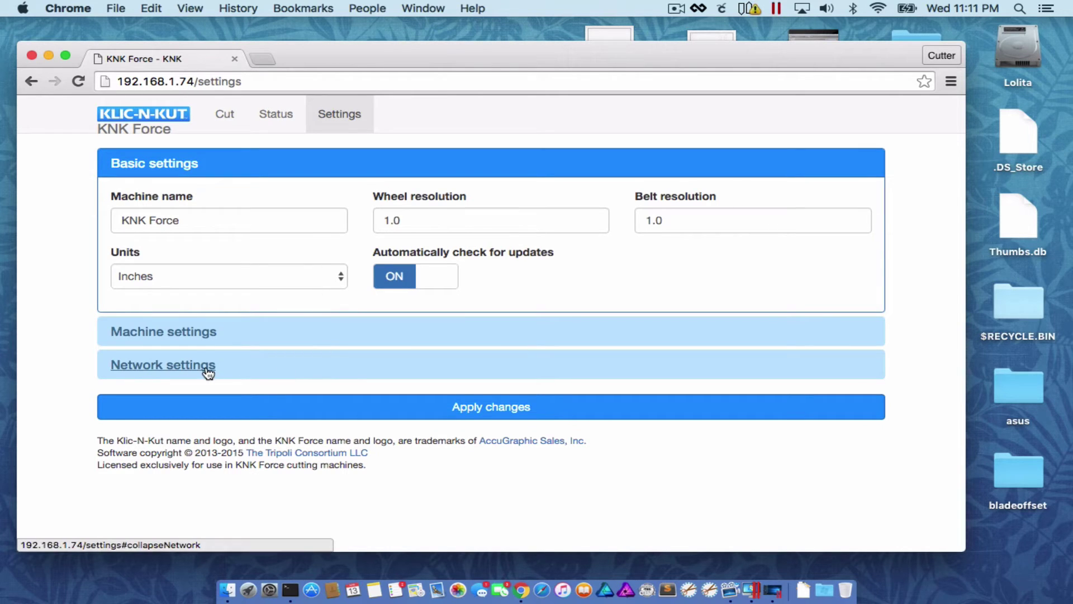
left_click(206, 366)
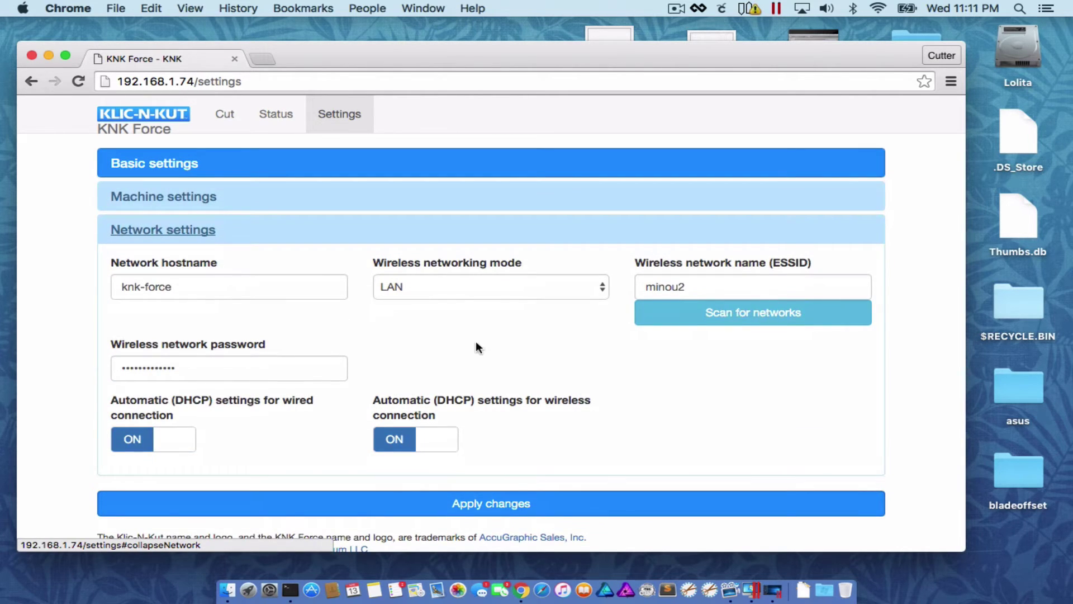
- Turn off DHCP for both the wired and wireless connections
left_click(155, 445)
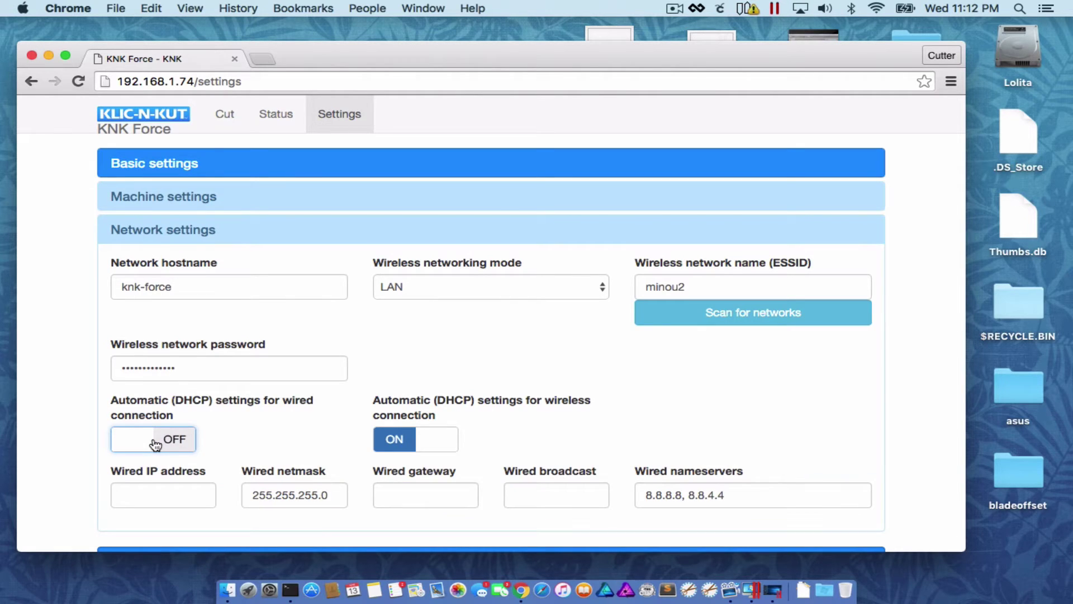
left_click(405, 446)
scroll(404, 443, "down", 5)
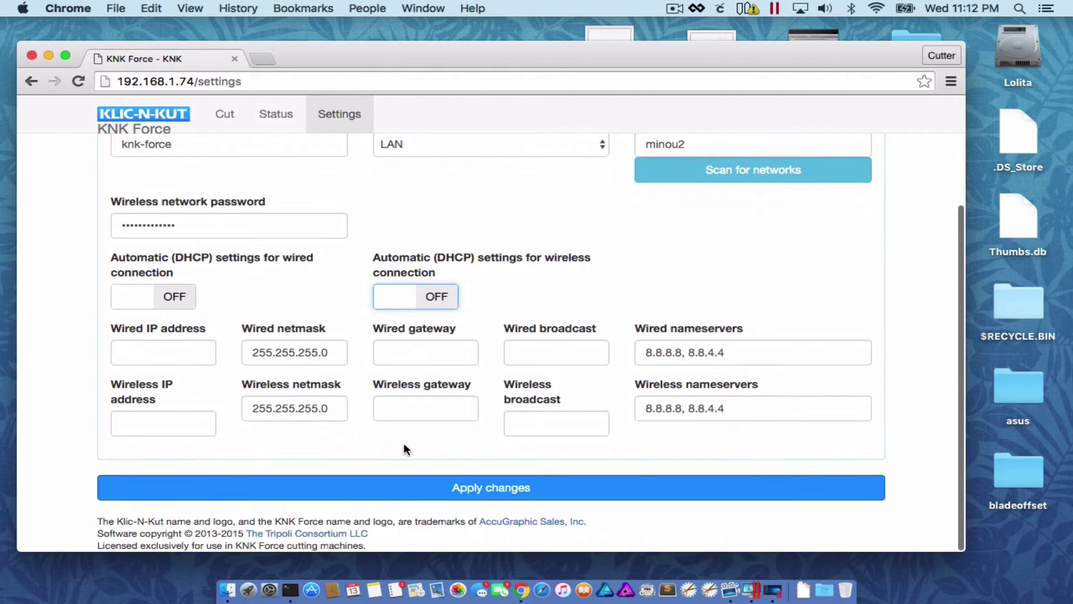
- Enter 192.168.1.74 as the wireless IP address
left_click(148, 343)
key("super+v")
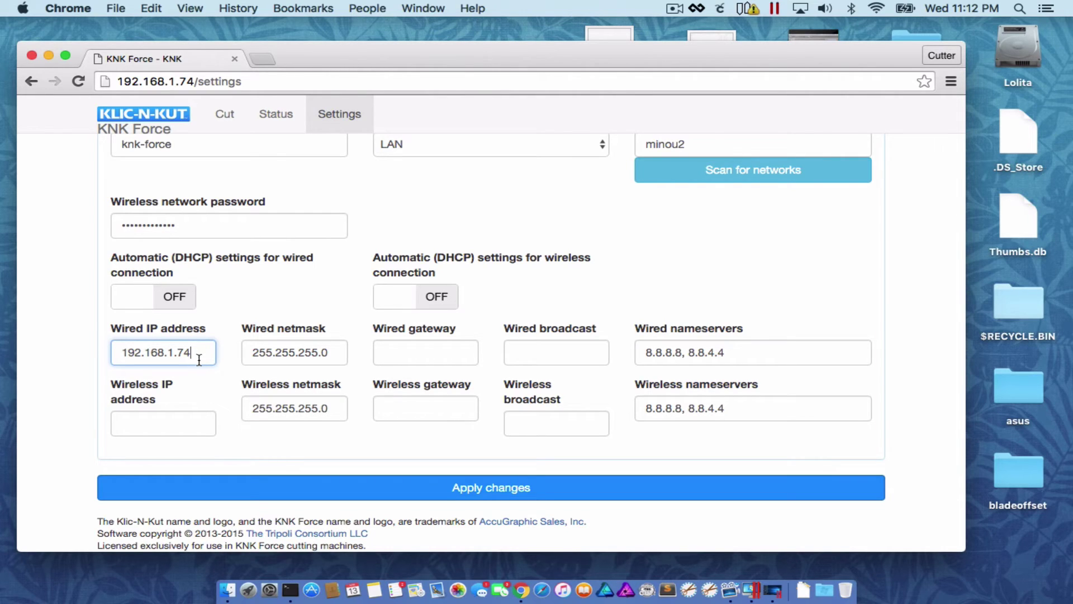
key("super+a")
key("super+x")
key("Tab")
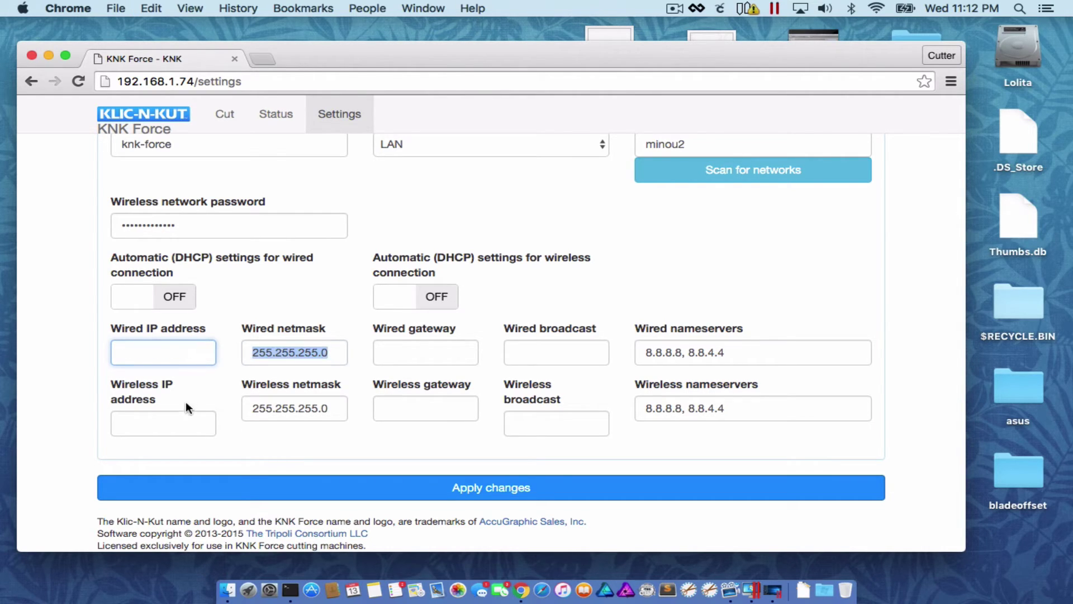
left_click(177, 423)
key("super+v")
key("Tab")
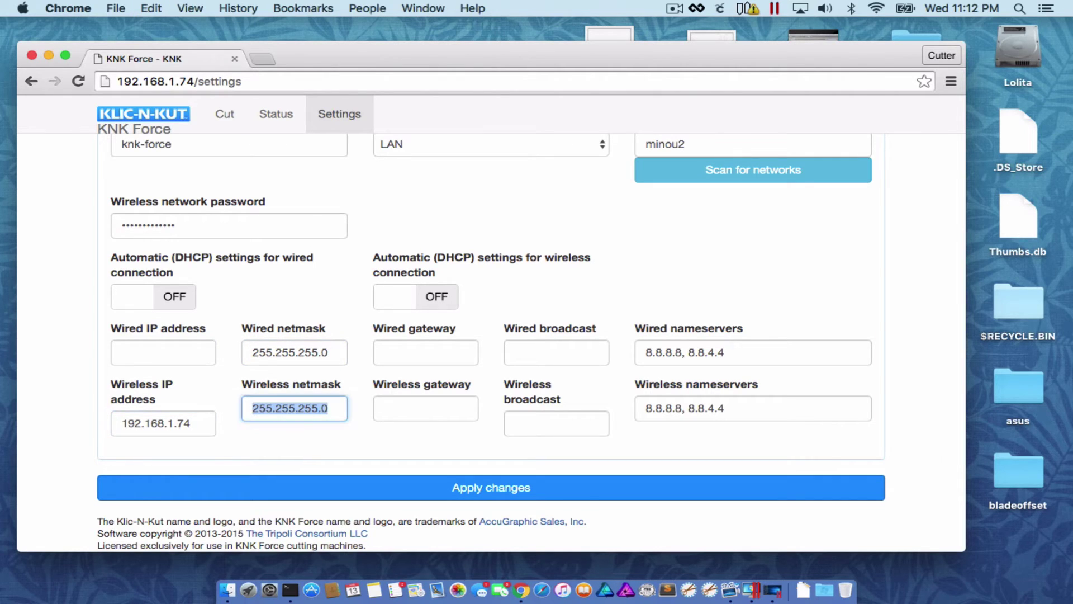
key("Tab")
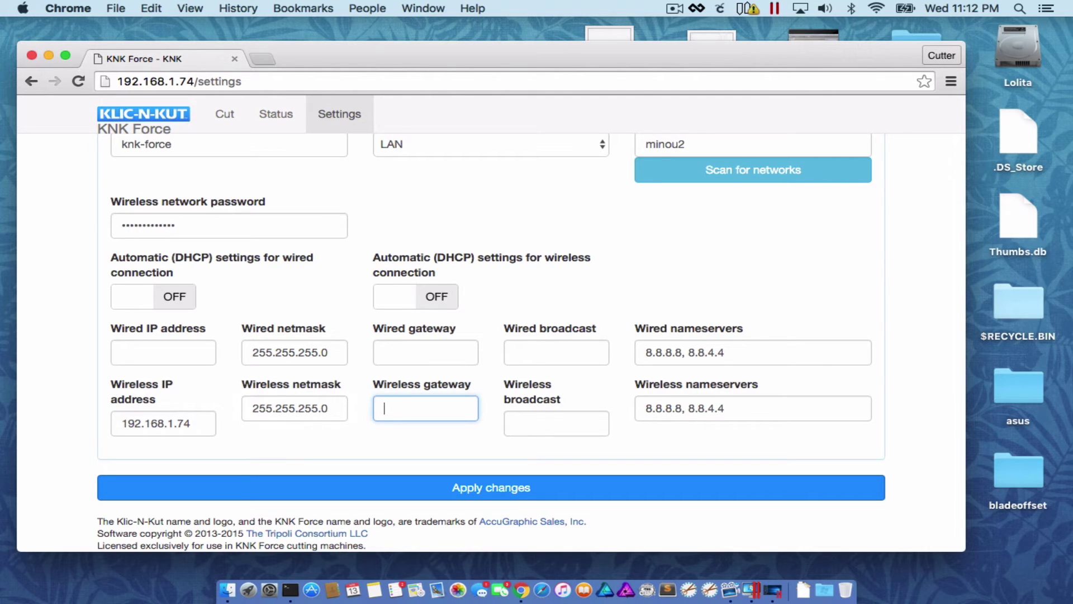
- Set the wireless gateway to 192.168.1.1
left_click_drag(118, 423, 174, 428)
key("super+c")
left_click(450, 410)
key("super+v")
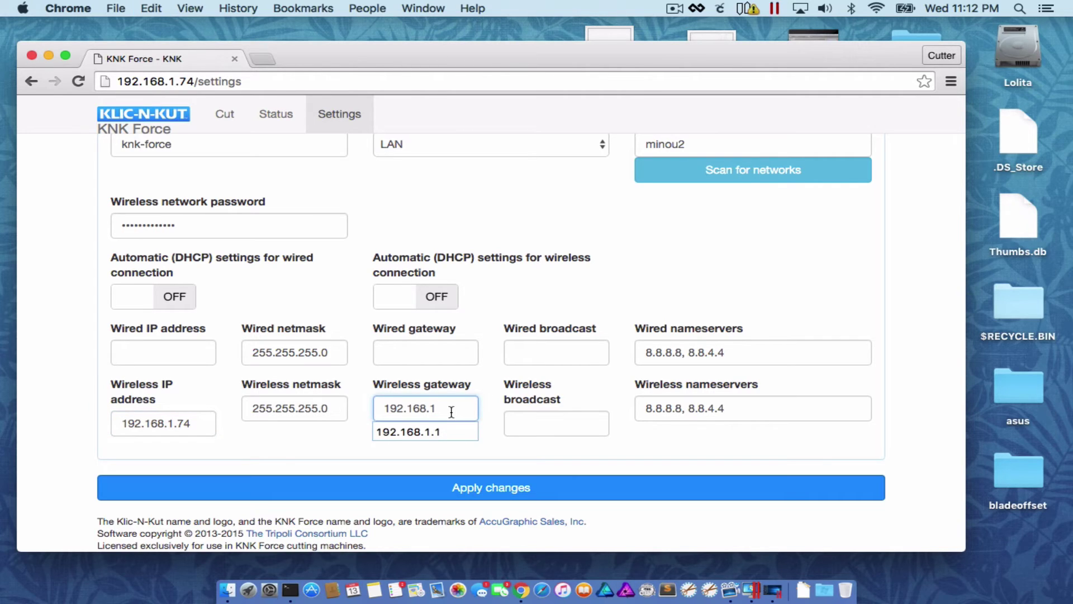
type(".1")
left_click(574, 303)
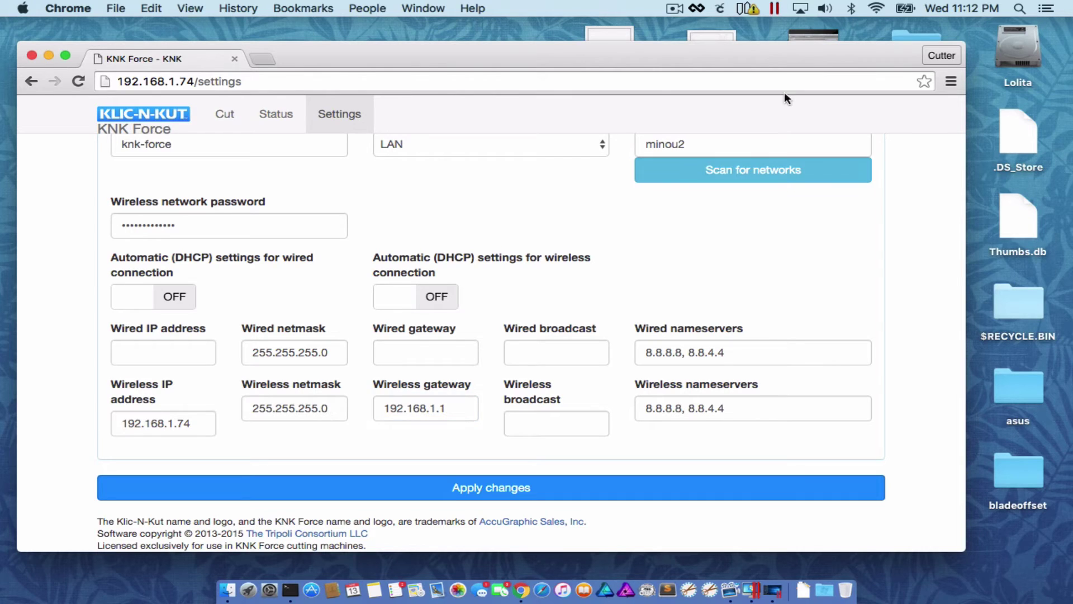
- Check the router address, then set wireless broadcast 192.168.1.255 and first nameserver 192.168.1.1
left_click(876, 7, "alt")
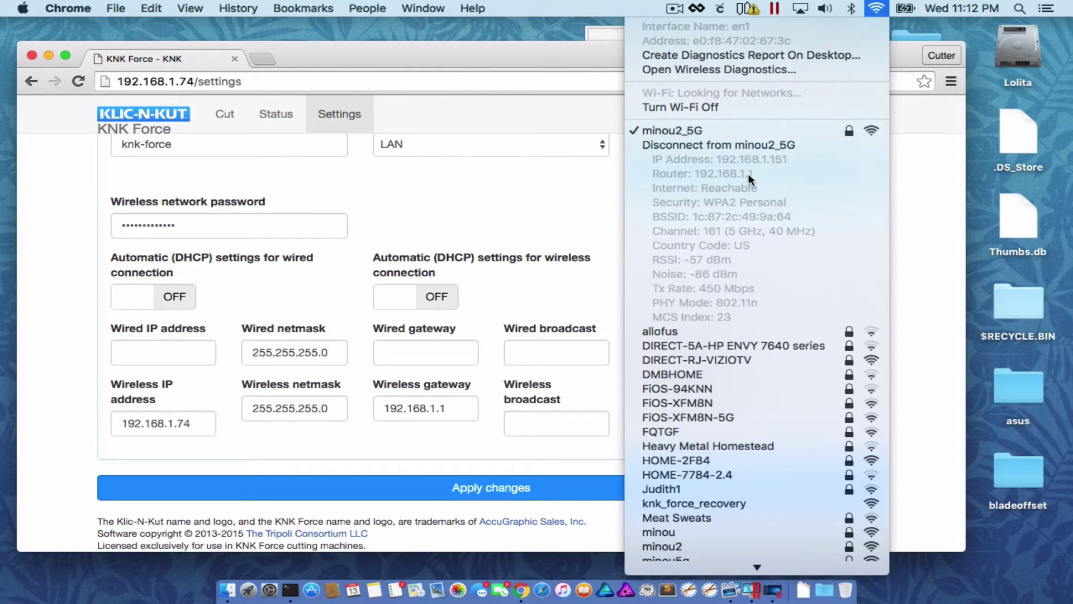
left_click(471, 229)
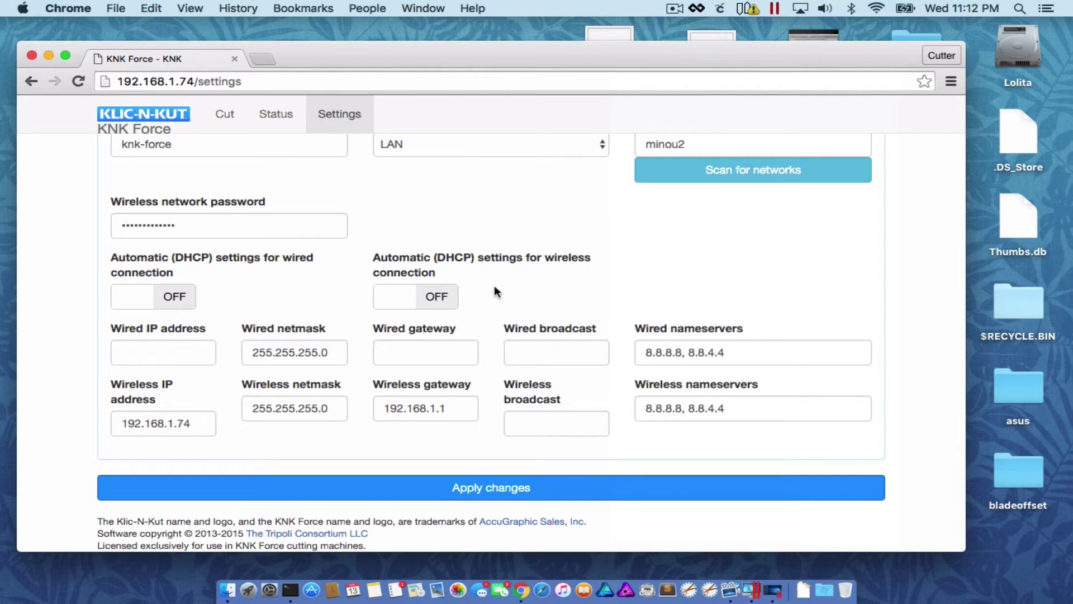
left_click(529, 435)
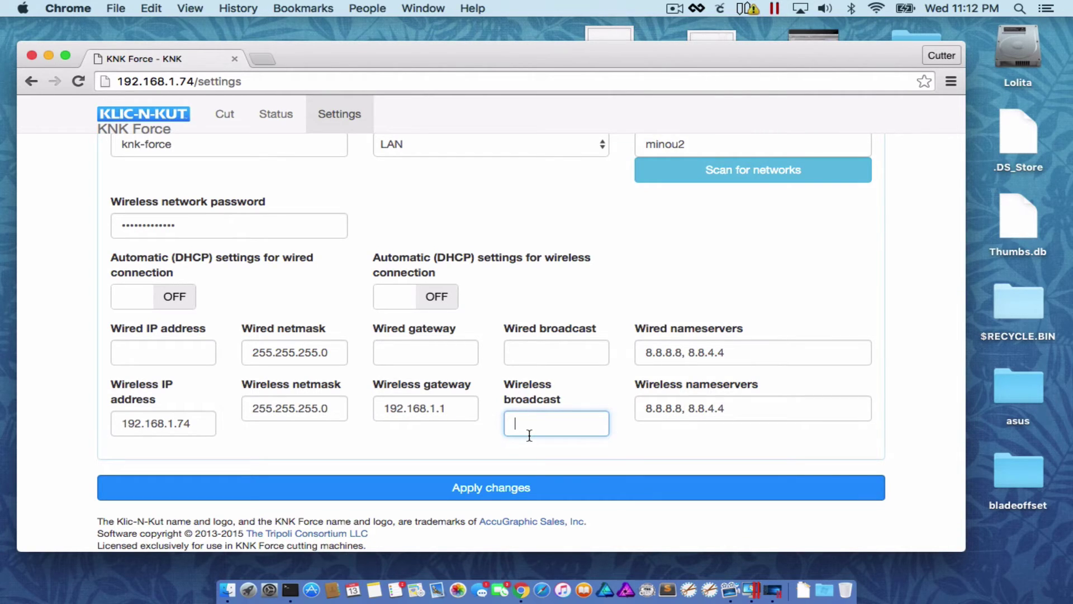
type("192.168.1")
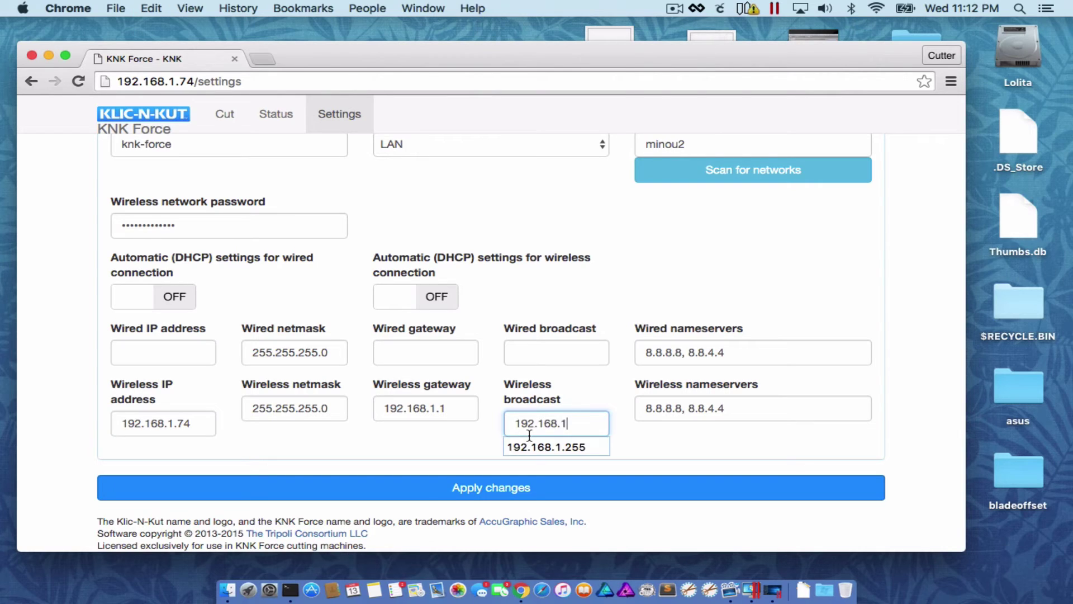
type(".255")
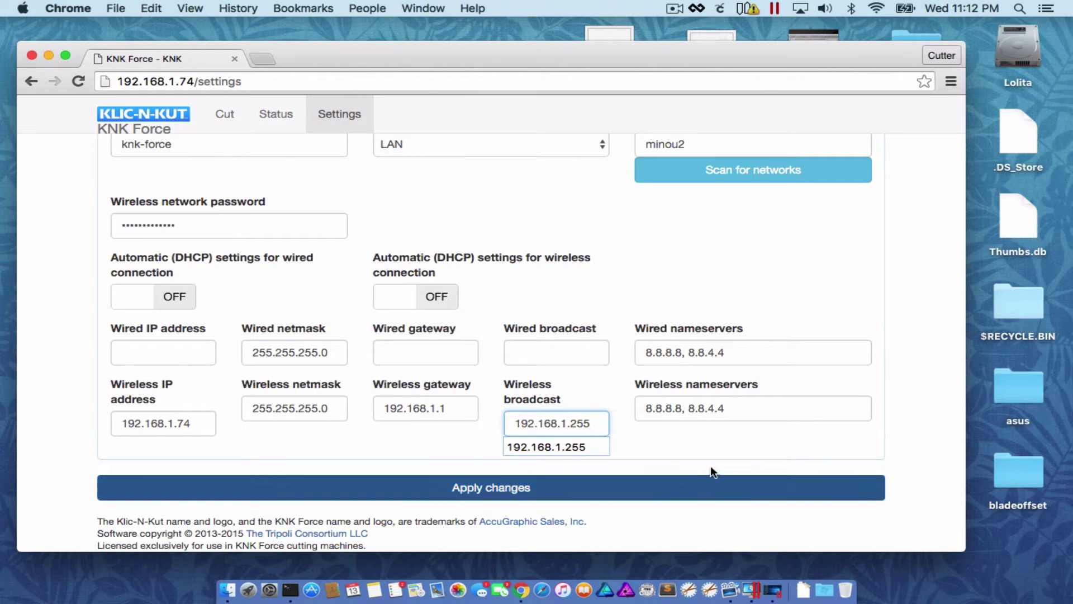
left_click(722, 393)
left_click(645, 407)
type("192.168.1")
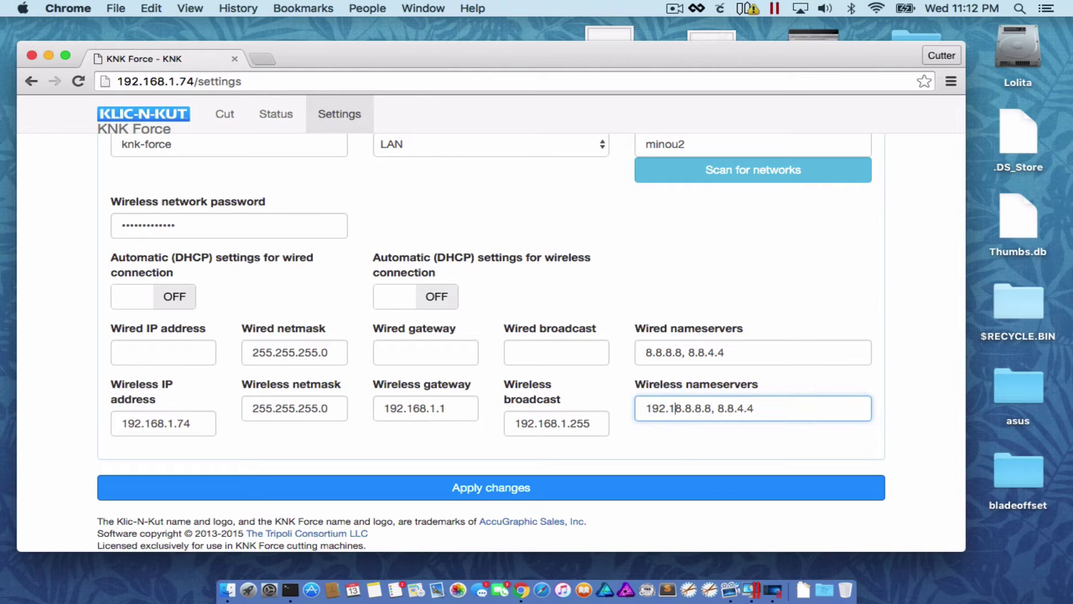
type(".1, 8.")
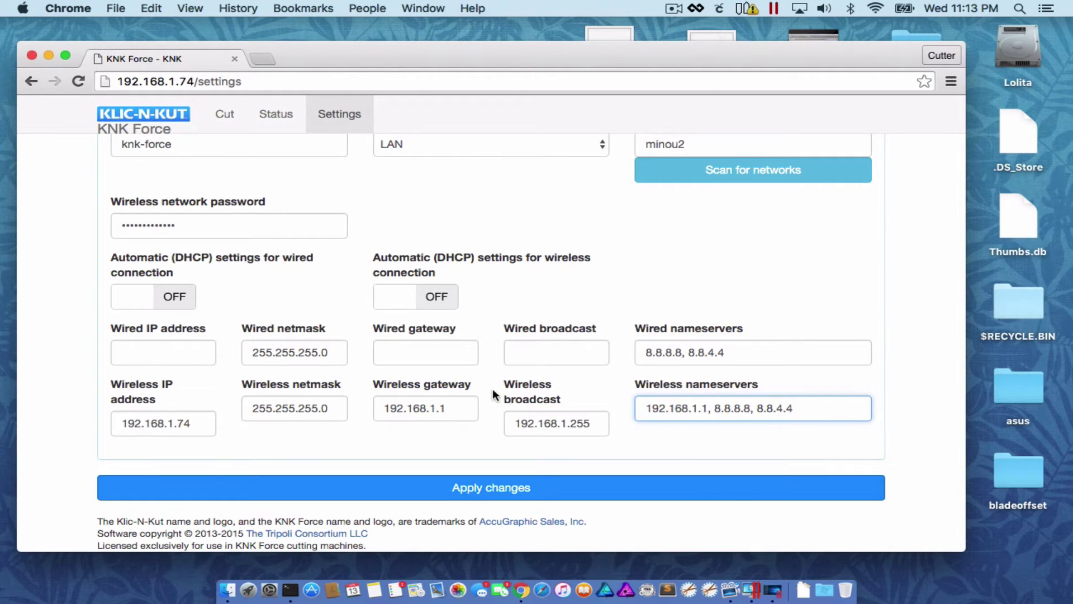
- Enter 192.168.1.73 as the wired IP address
left_click(181, 347)
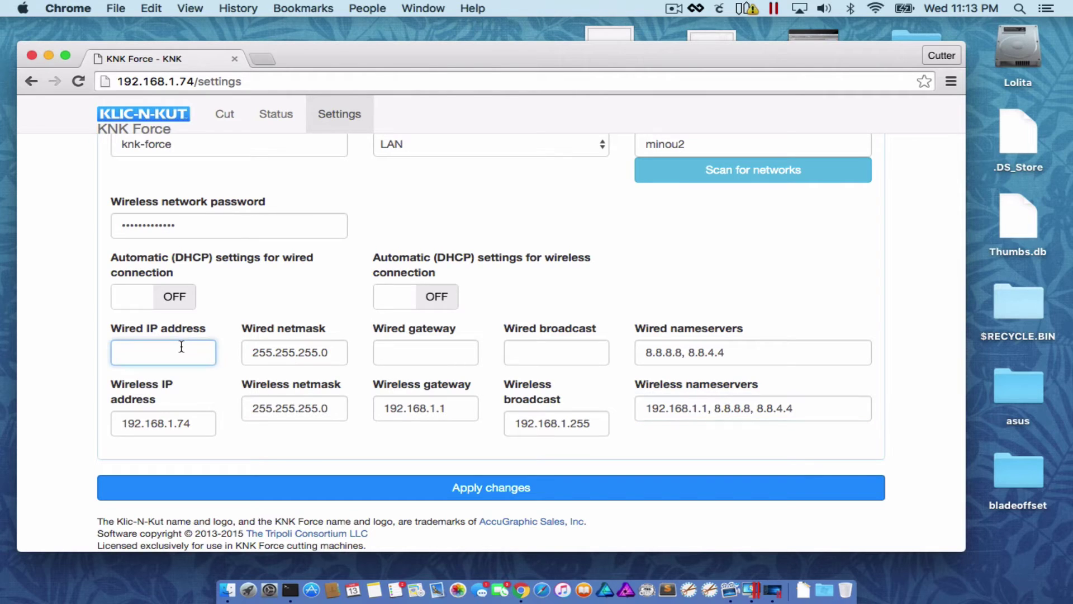
type("192.168.1")
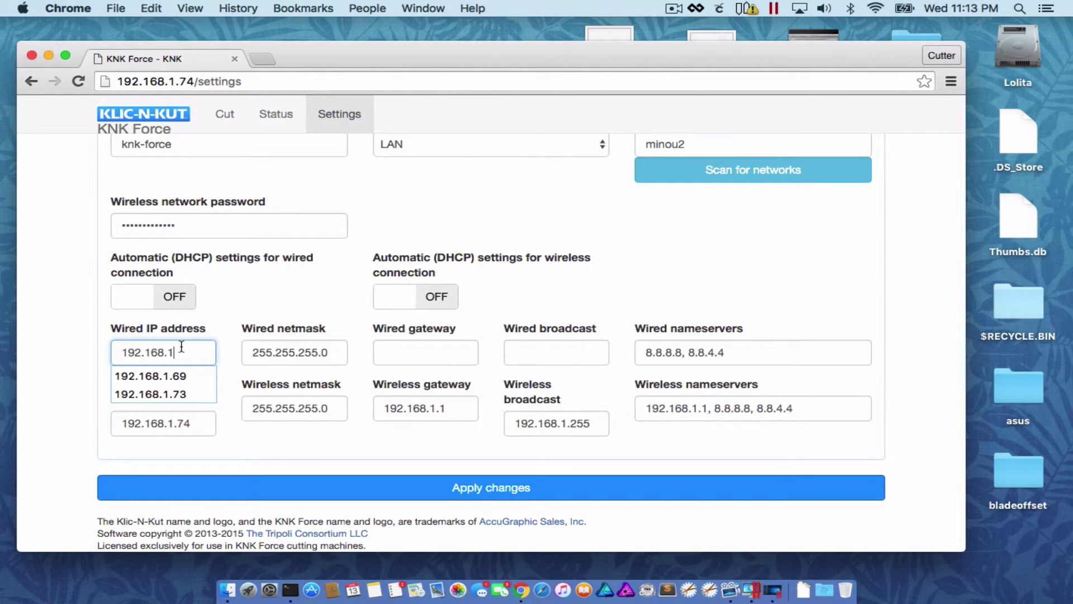
type(".73")
key("Tab")
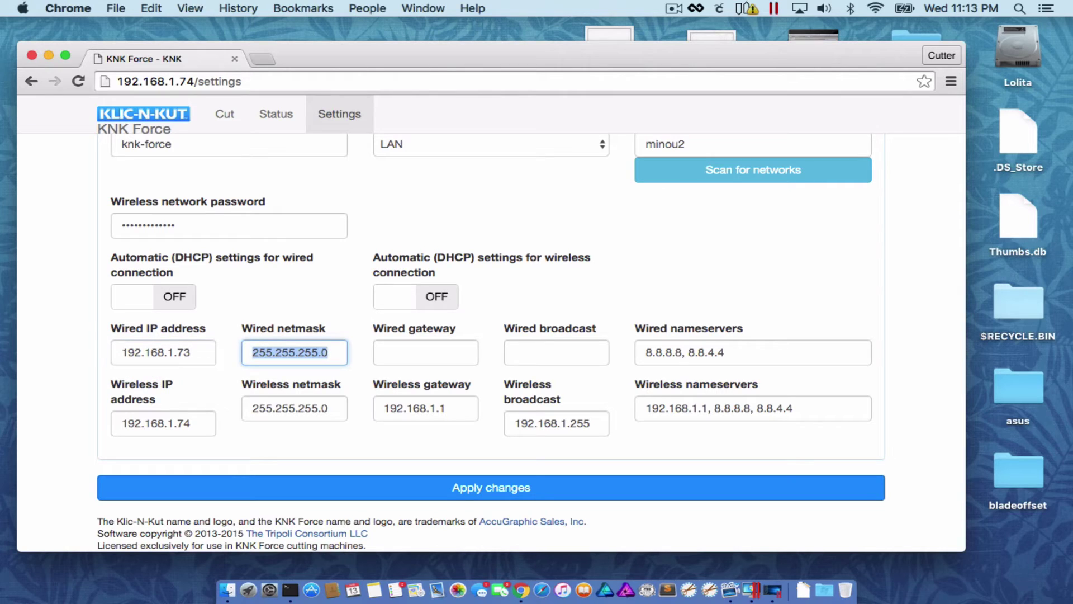
key("Tab")
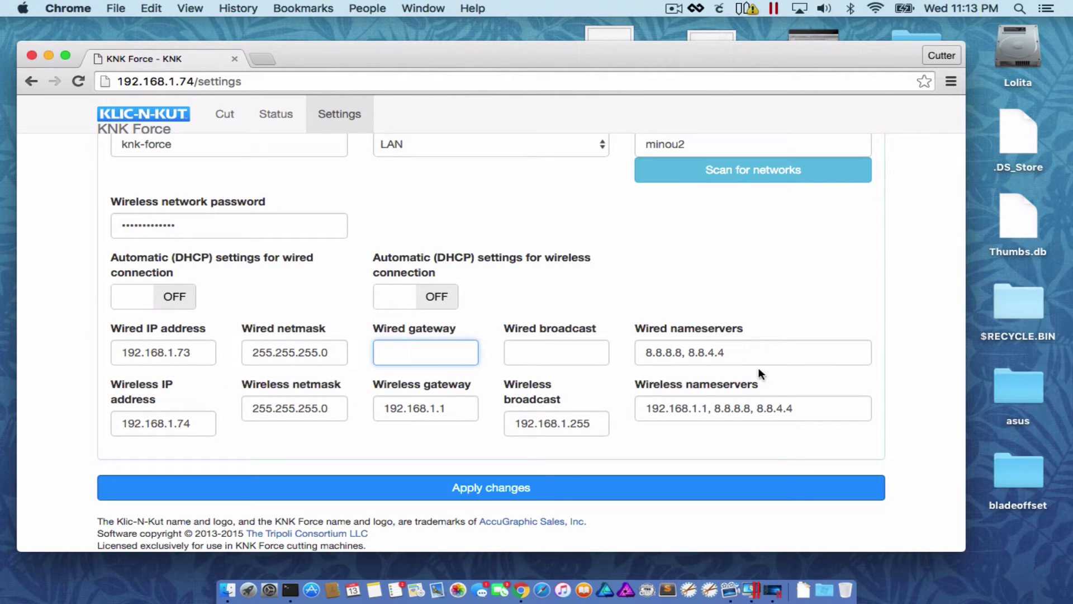
- Copy gateway 192.168.1.1 and broadcast 192.168.1.255 into the wired fields
left_click_drag(461, 409, 363, 402)
key("super+c")
left_click(442, 352)
key("super+v")
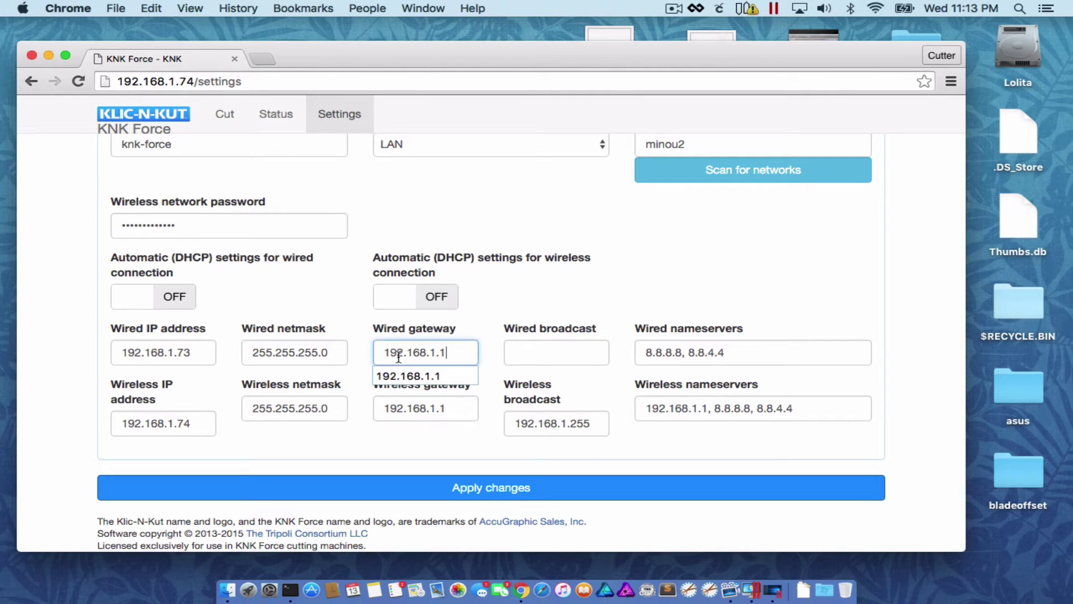
left_click(601, 422)
left_click_drag(600, 422, 508, 423)
key("super+c")
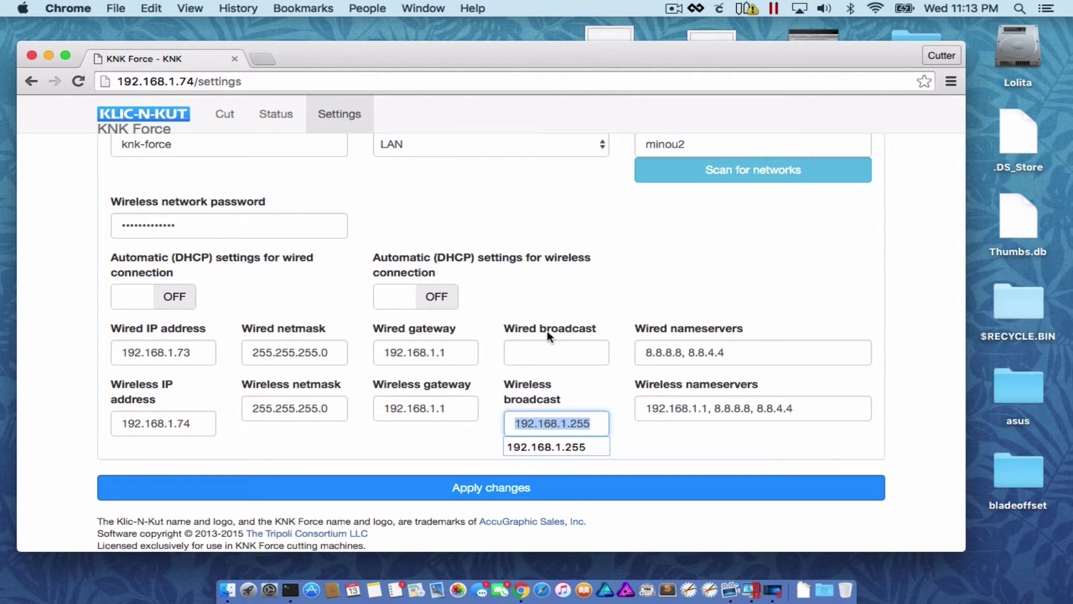
left_click(548, 351)
key("super+v")
- Replace the wired nameservers with the wireless nameservers list
left_click_drag(798, 408, 595, 399)
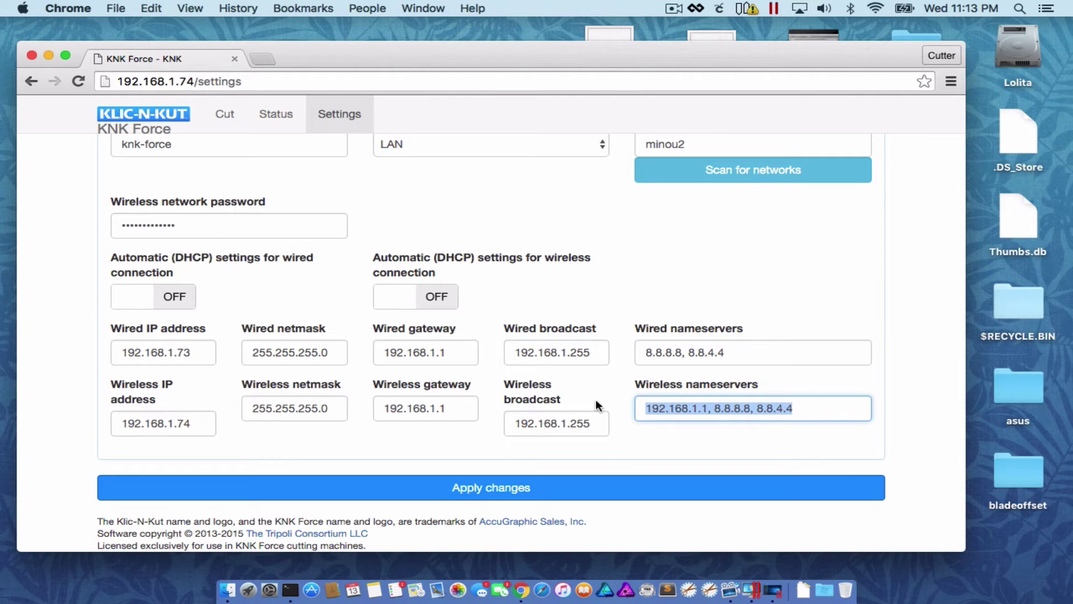
key("super+c")
left_click(729, 353)
left_click_drag(729, 353, 616, 352)
key("super+v")
left_click(626, 441)
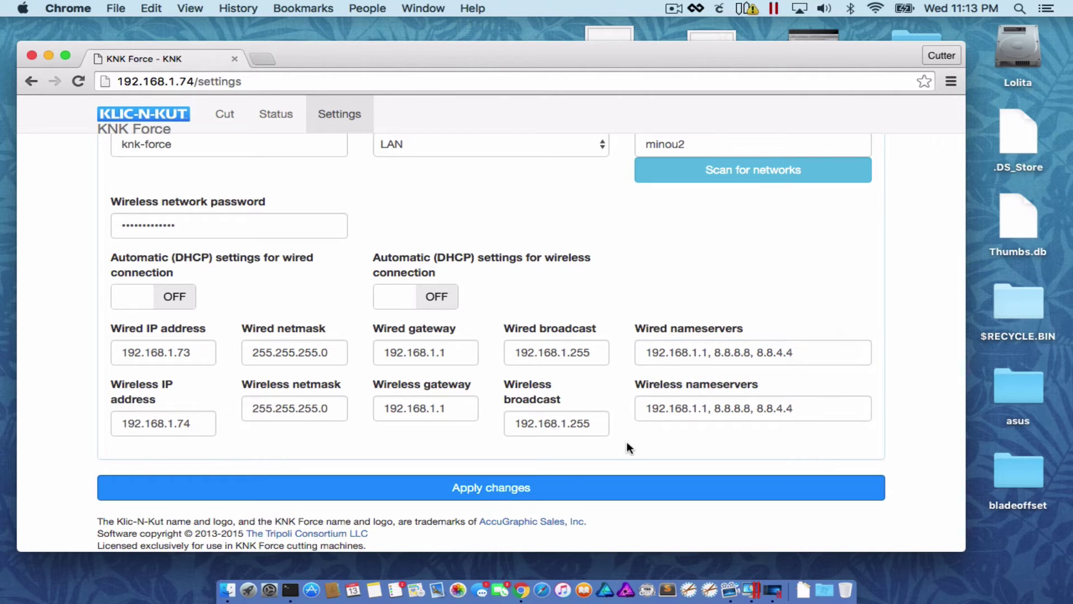
- Apply the network changes, then switch to the Windows 10 virtual machine
left_click(509, 488)
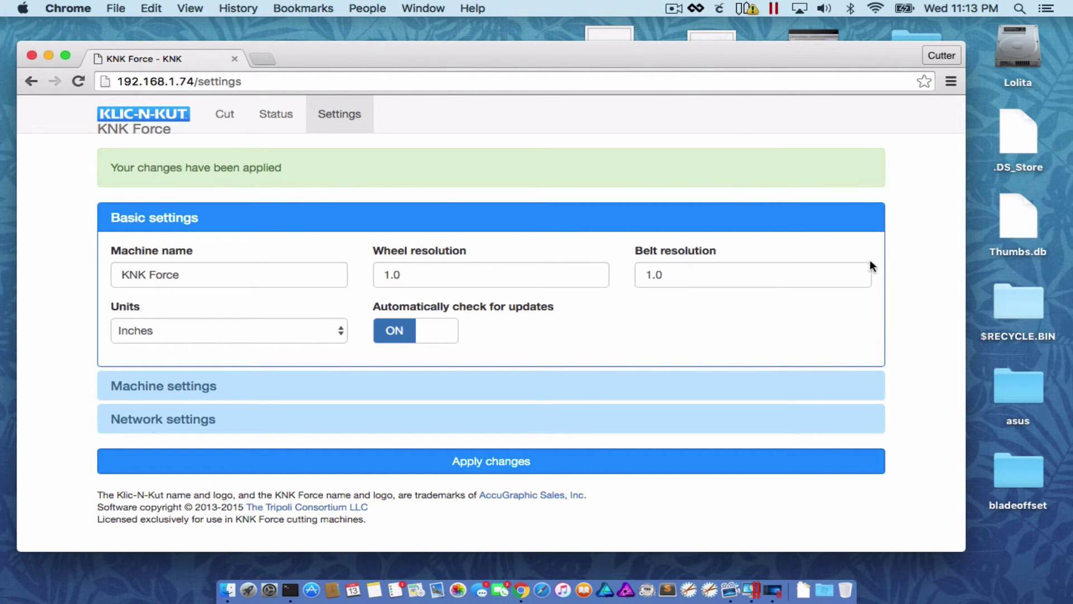
left_click(775, 590)
- Resume the Windows 10 VM, open Chrome, and load the wired address 192.168.1.73
left_click(615, 313)
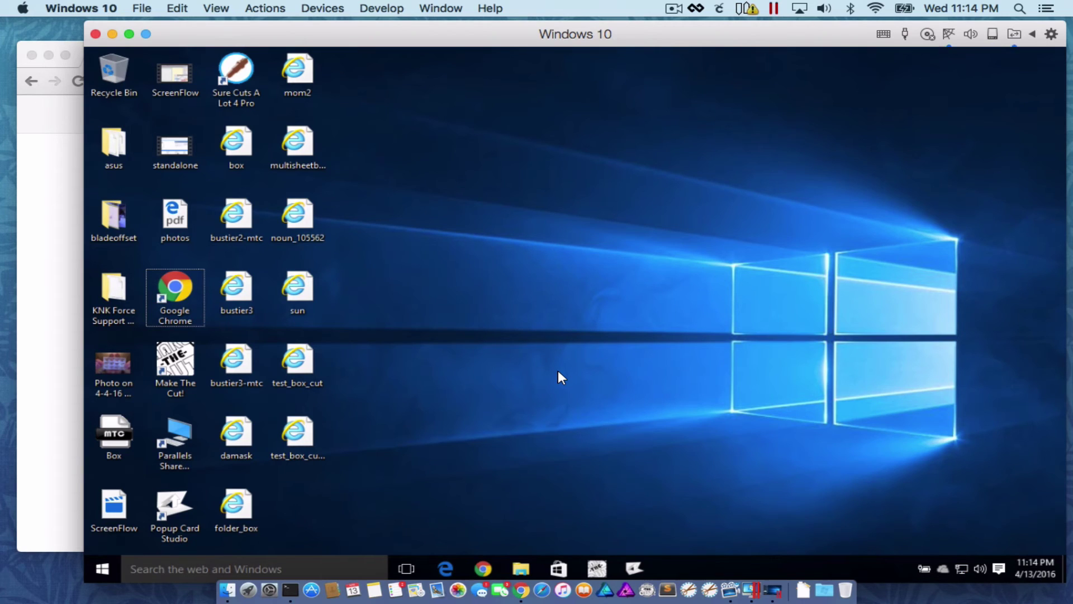
left_click(483, 567)
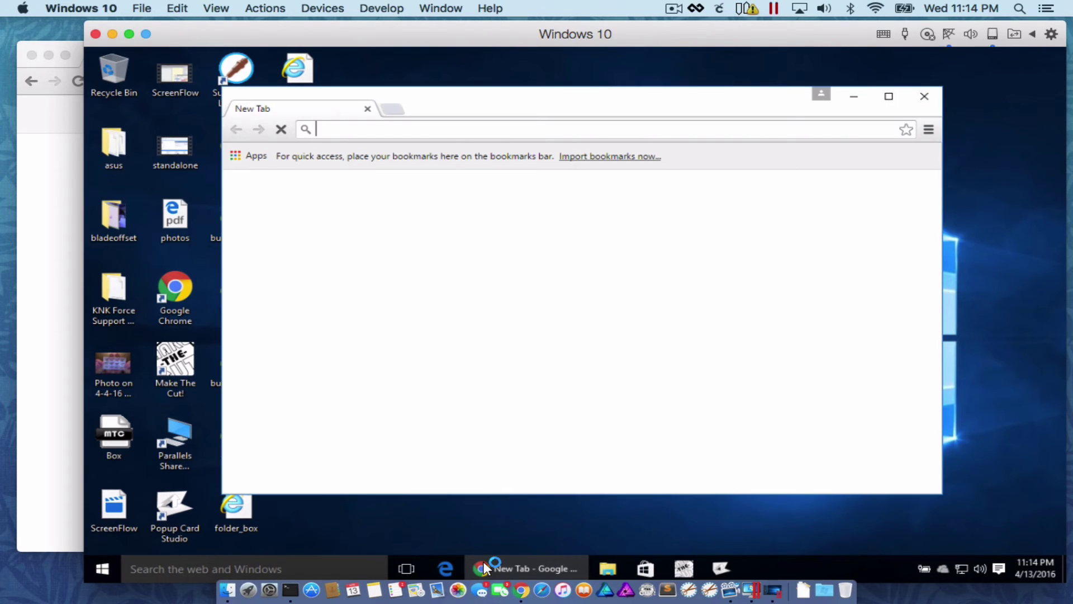
key("ctrl+v")
triple_click(446, 129)
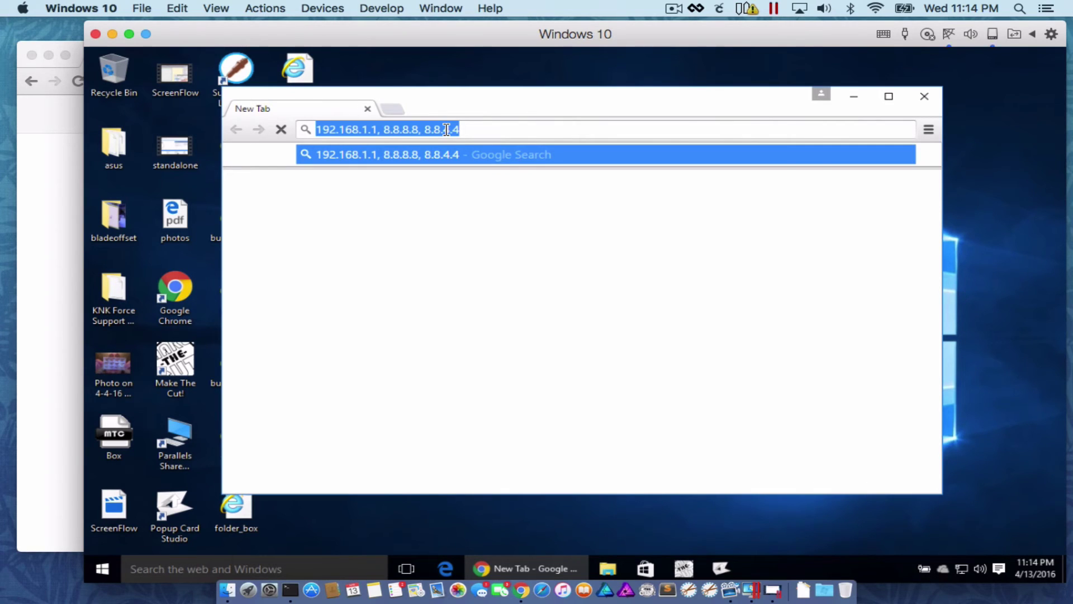
left_click(405, 129)
left_click_drag(371, 129, 578, 151)
type("73")
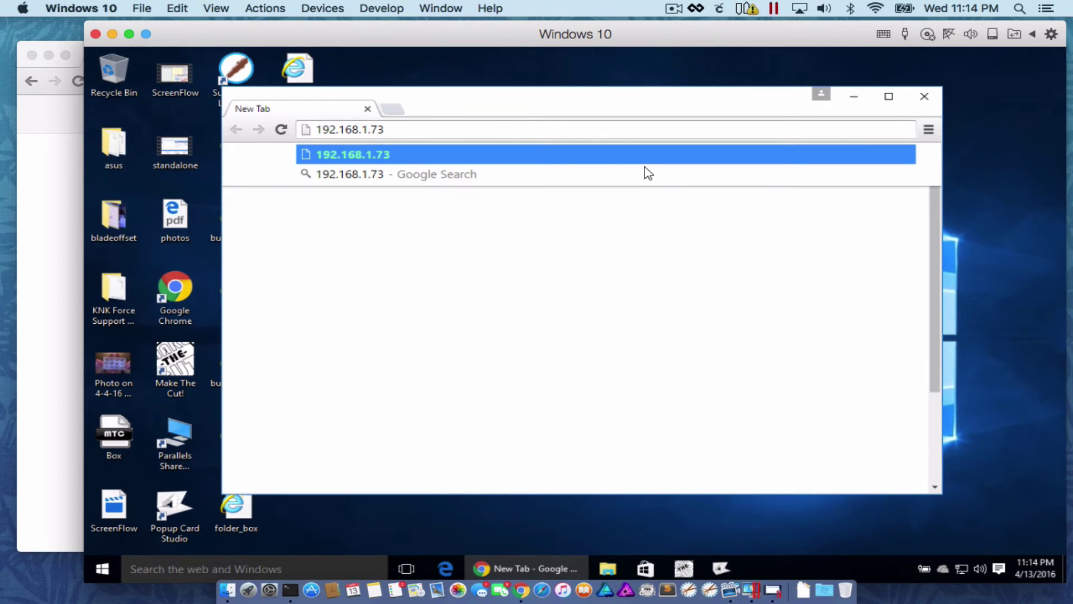
key("Return")
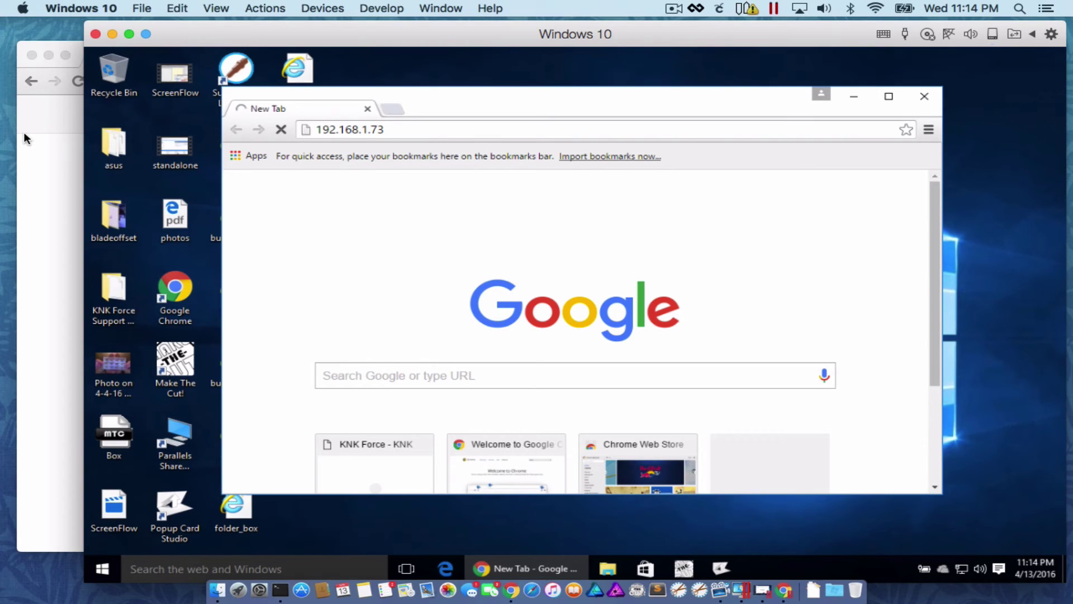
left_click(421, 128)
left_click(420, 128)
- Change the VM Chrome address from 192.168.1.73 to 192.168.1.74 and load it
left_click(32, 196)
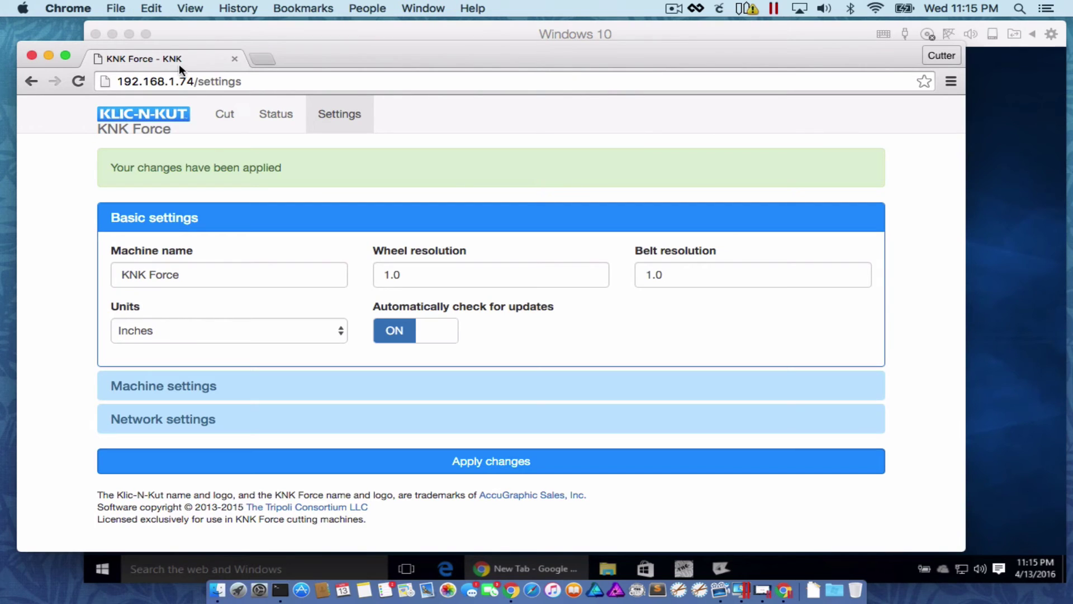
left_click(236, 40)
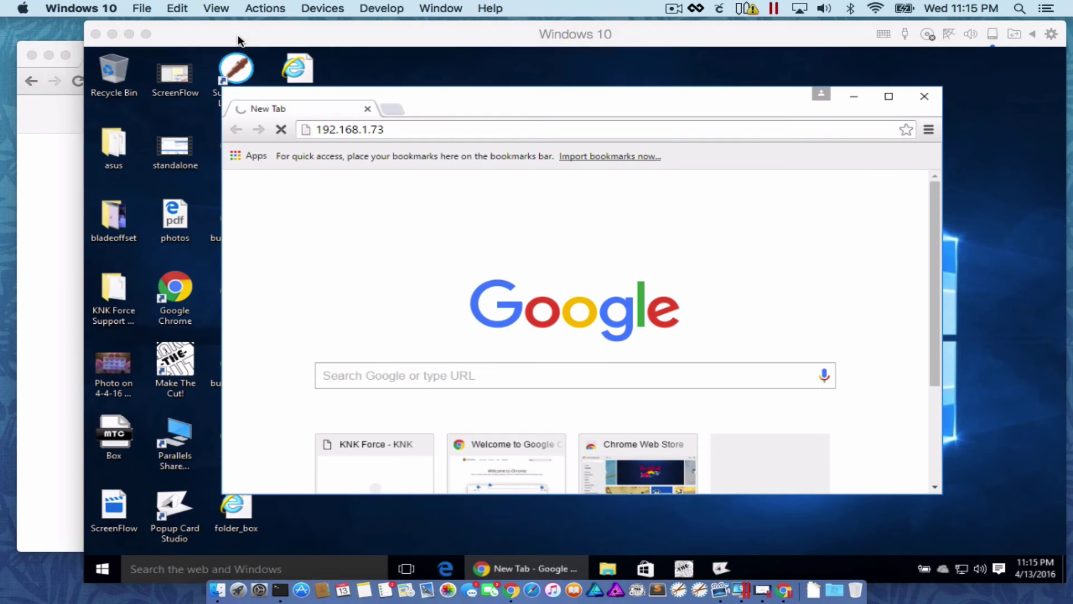
left_click(398, 123)
left_click(398, 123)
key("BackSpace")
type("4")
key("Return")
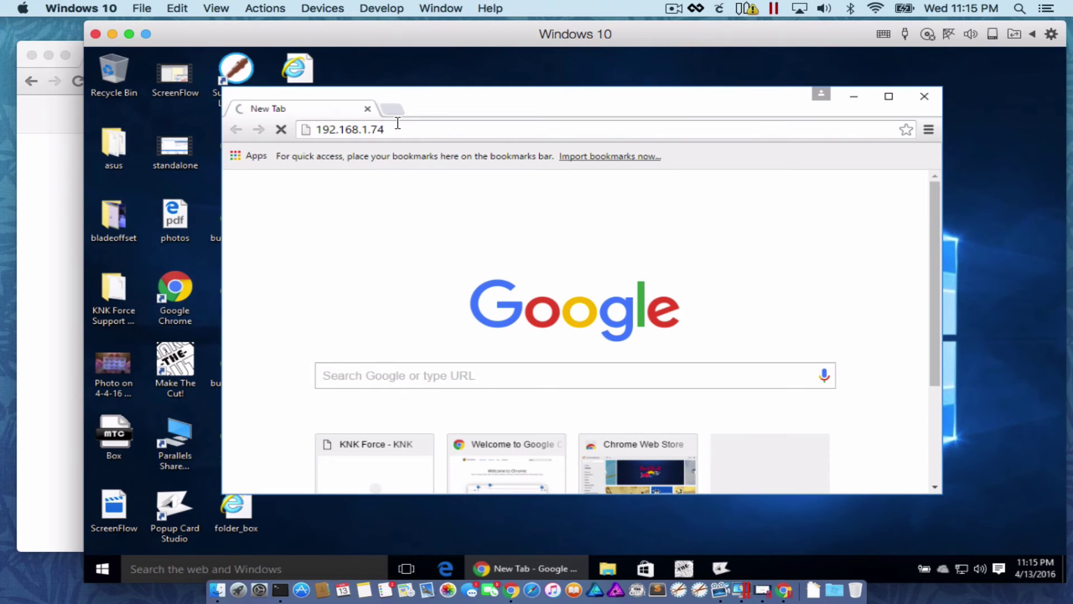
- Stop the stalled load, then retype 192.168.1.74 and load it again
left_click(397, 123)
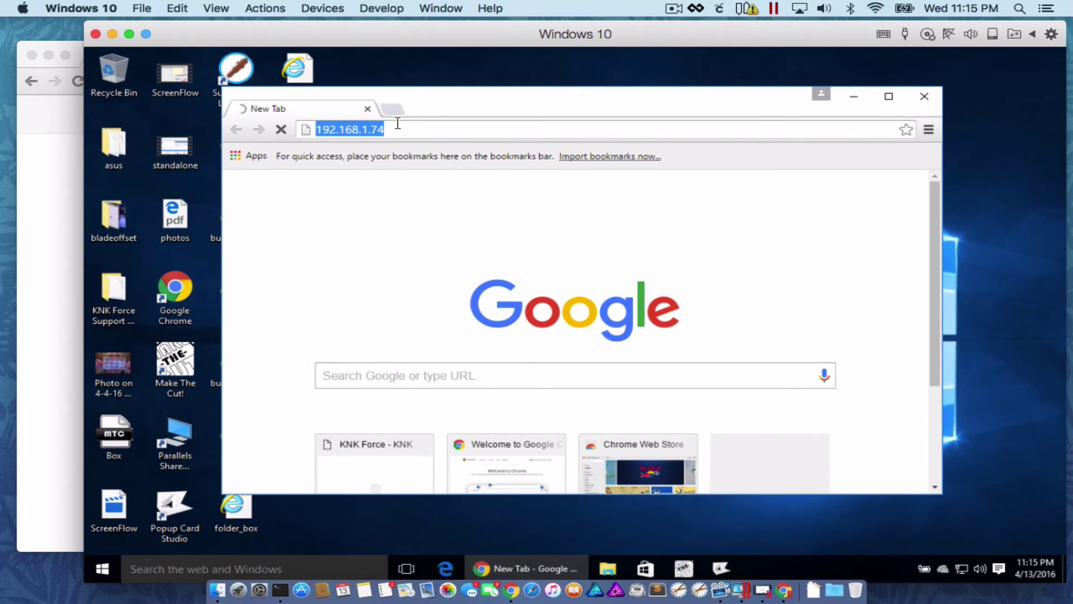
left_click(397, 124)
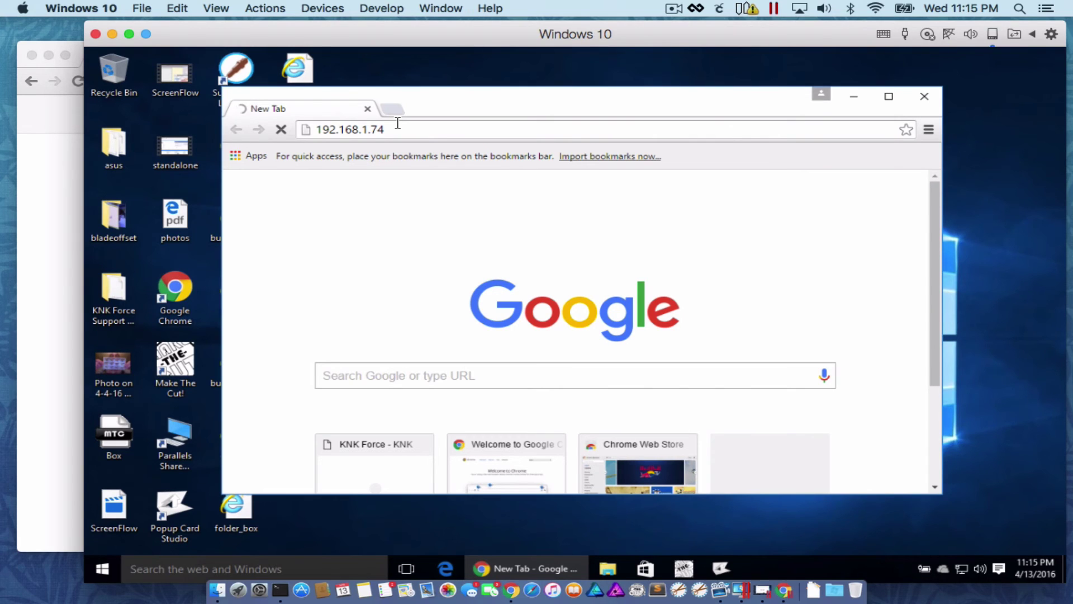
left_click(281, 129)
left_click(350, 135)
left_click(282, 131)
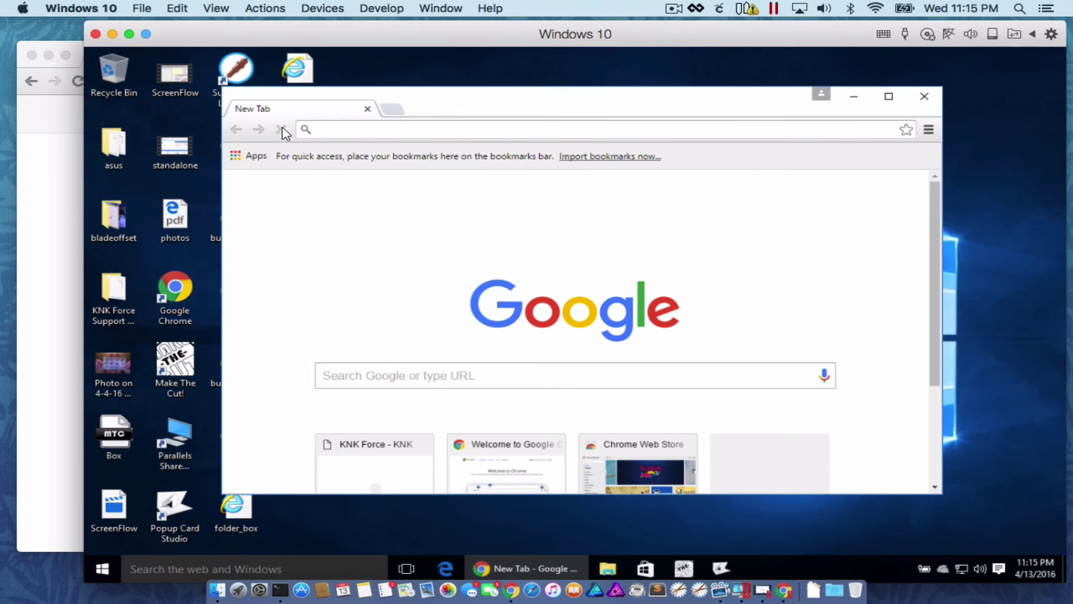
key("ctrl+v")
triple_click(369, 129)
type("192.168.1.74")
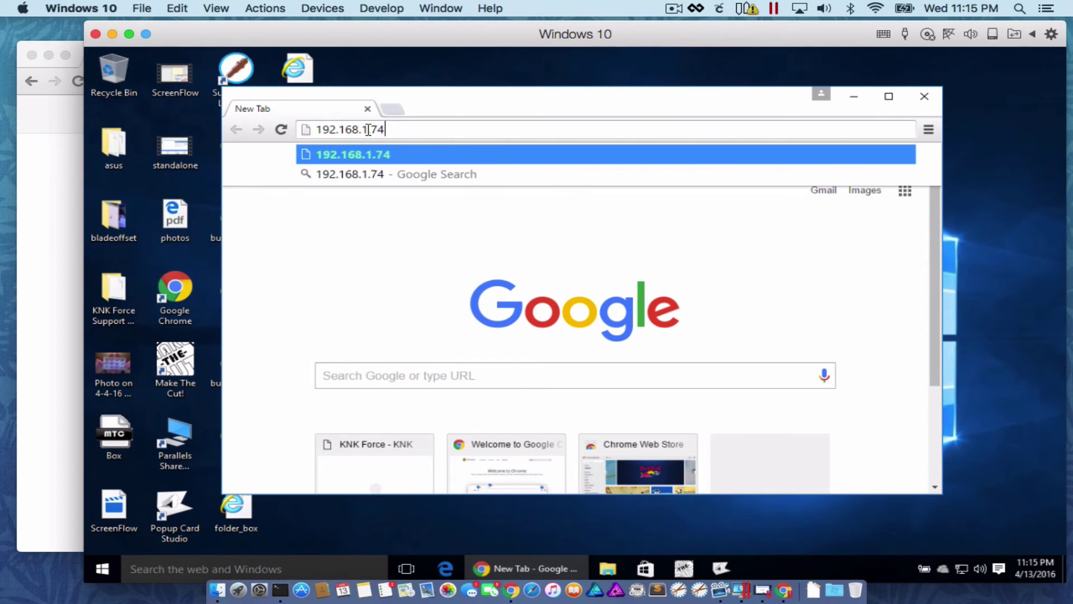
key("Return")
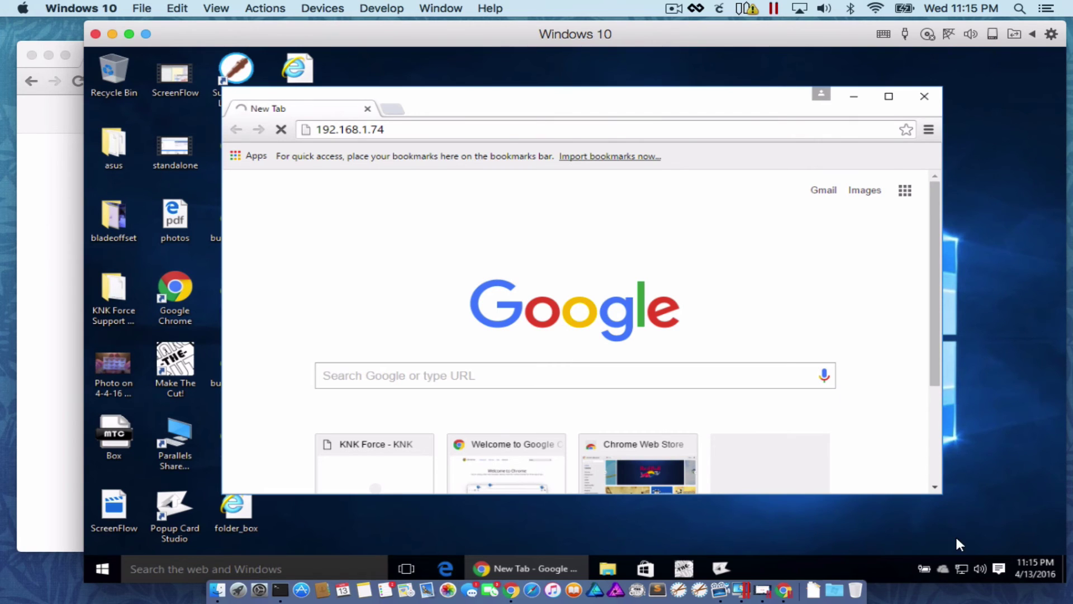
right_click(960, 561)
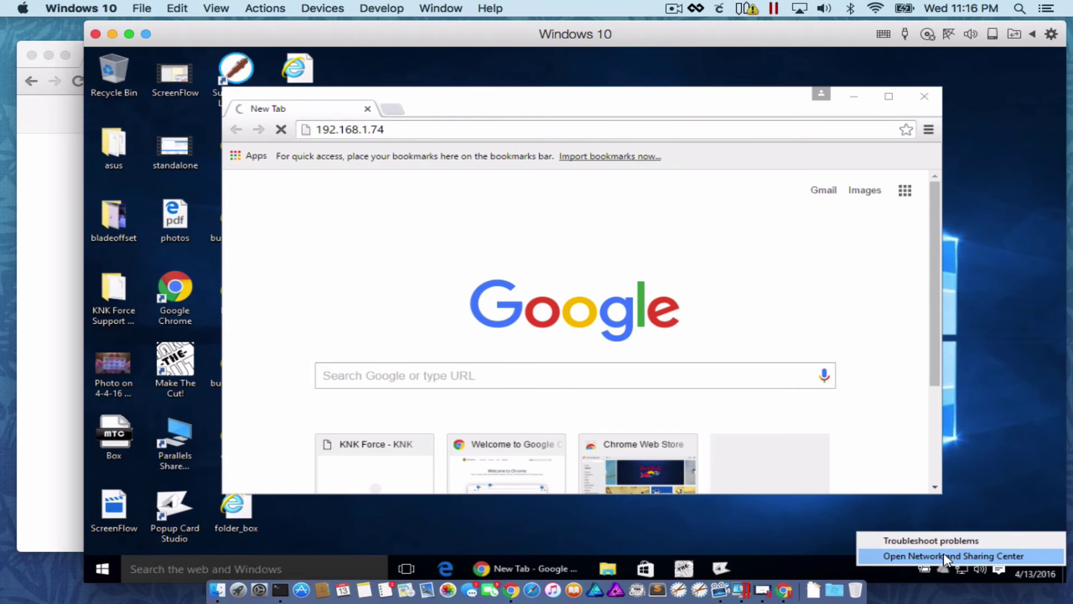
left_click(944, 555)
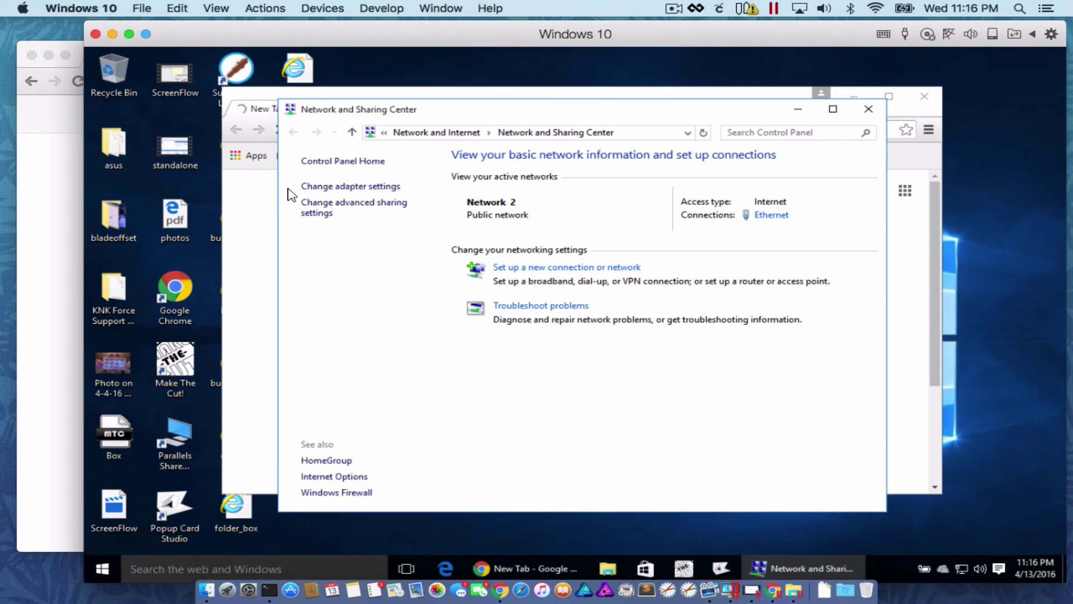
left_click(352, 187)
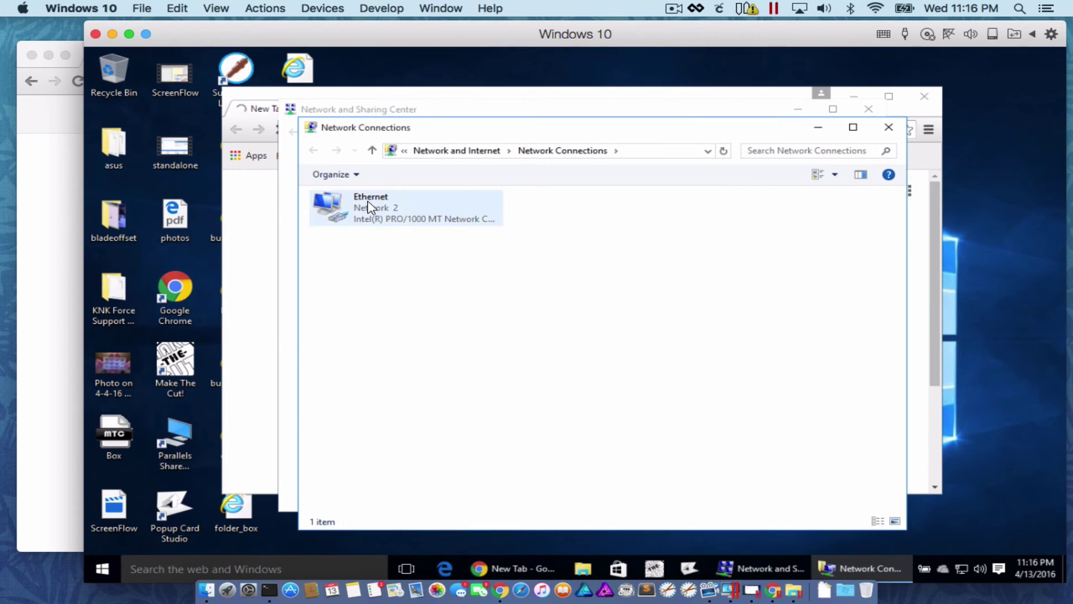
left_click(367, 213)
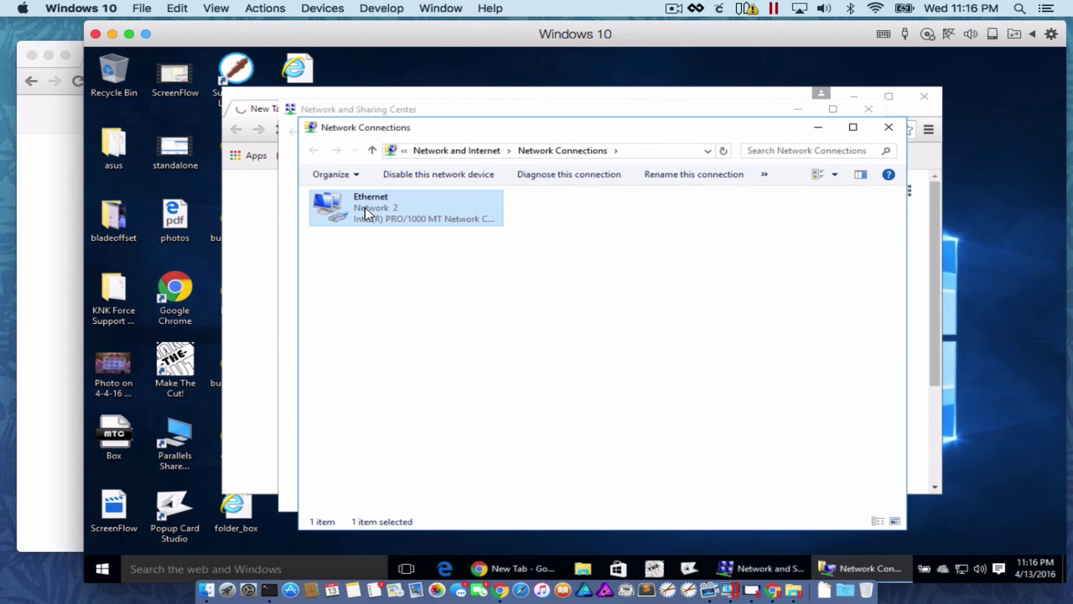
right_click(365, 209)
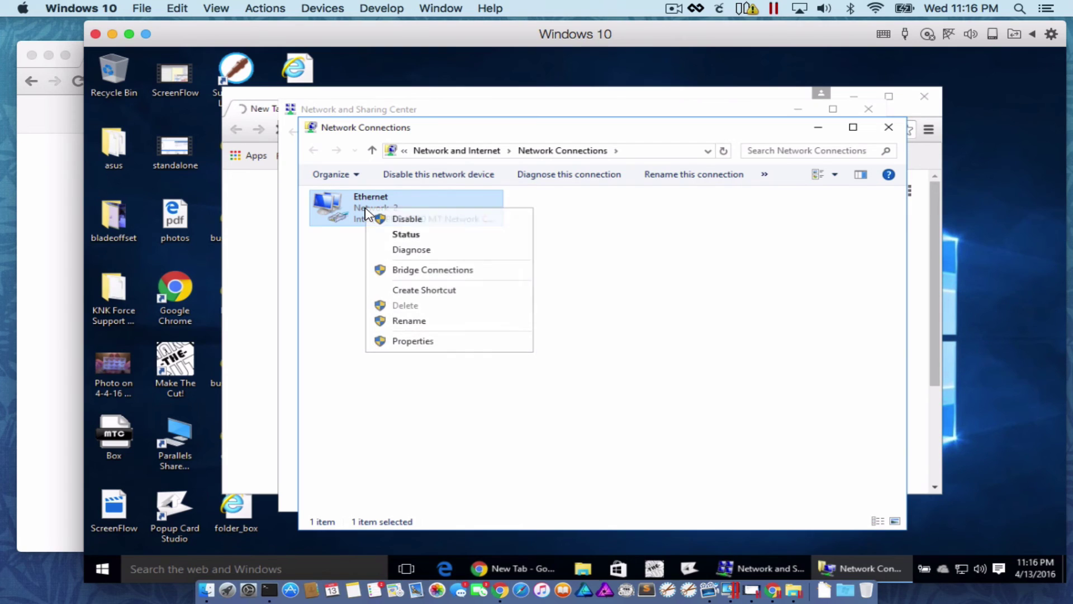
left_click(407, 235)
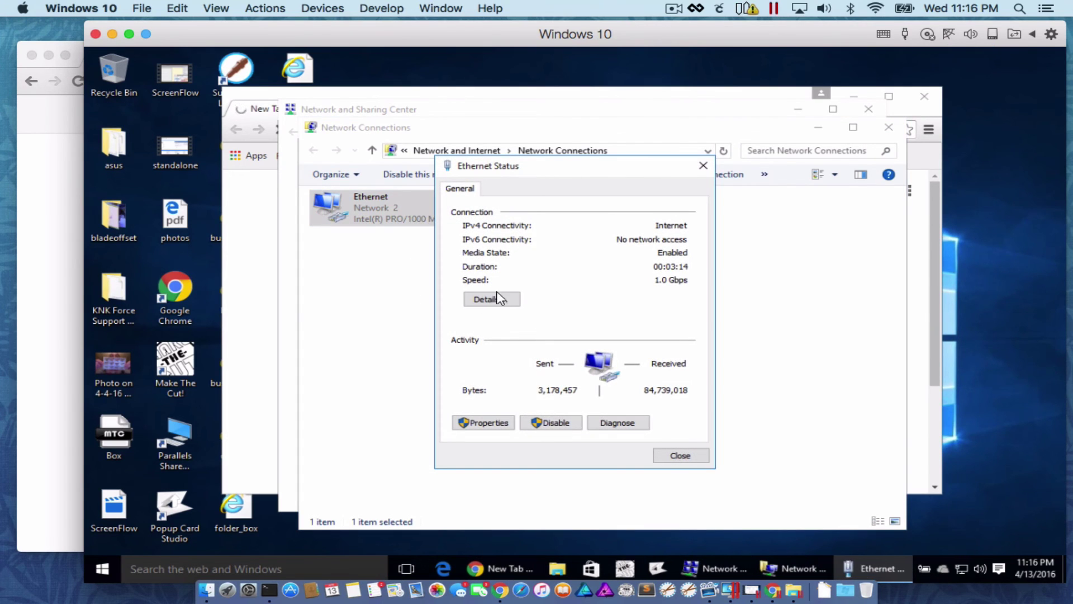
left_click(492, 302)
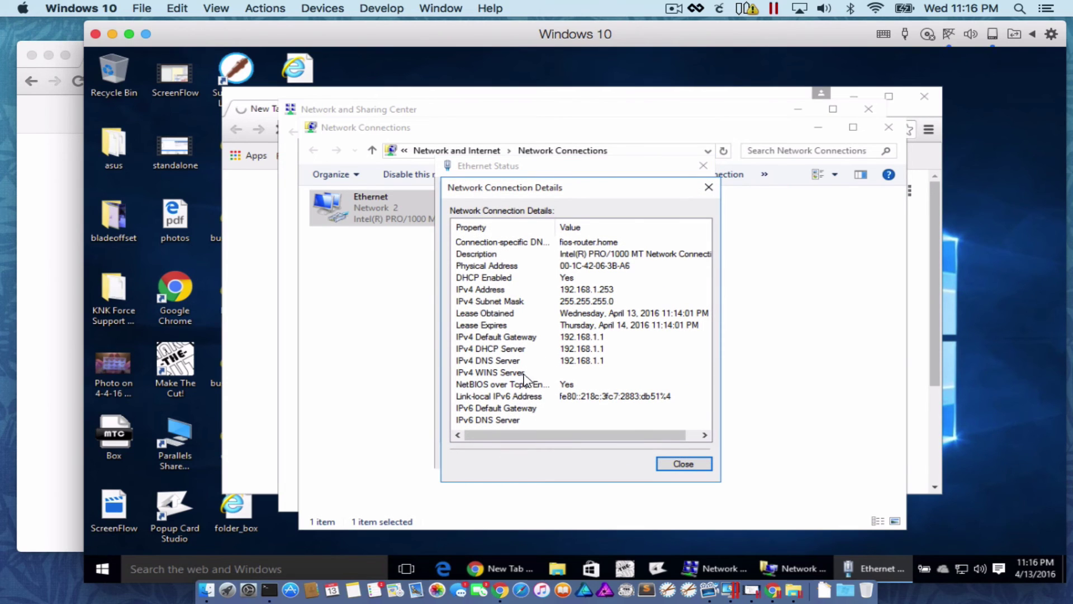
left_click(562, 291)
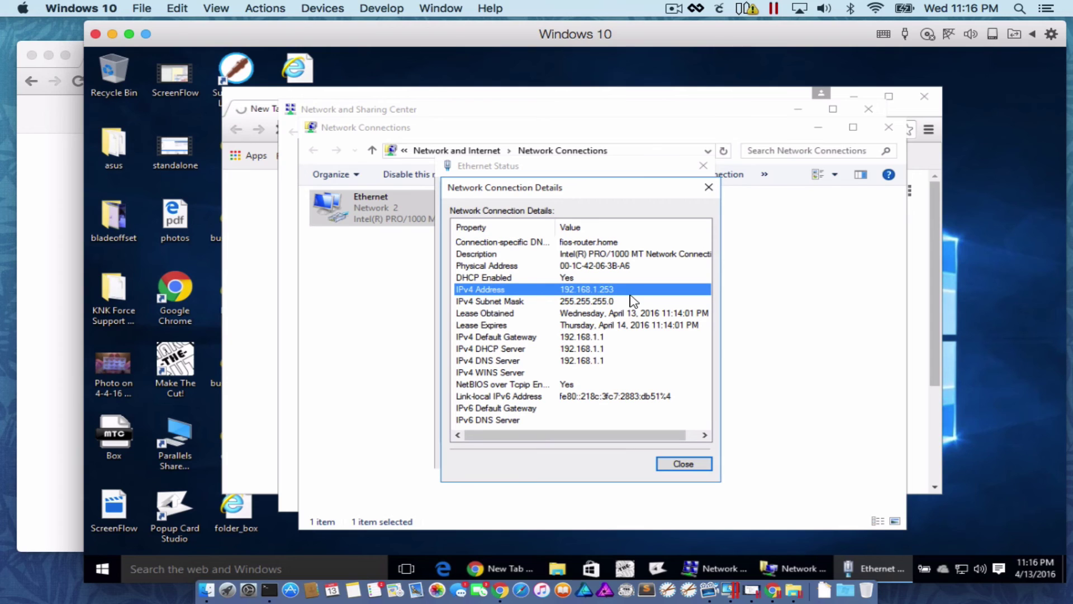
left_click(584, 337)
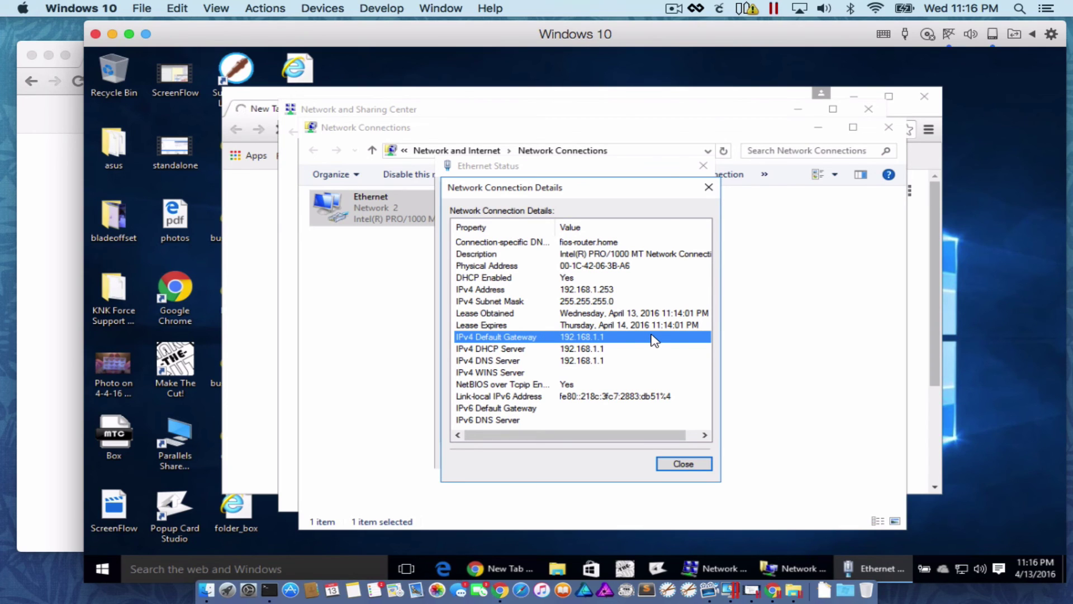
left_click(675, 464)
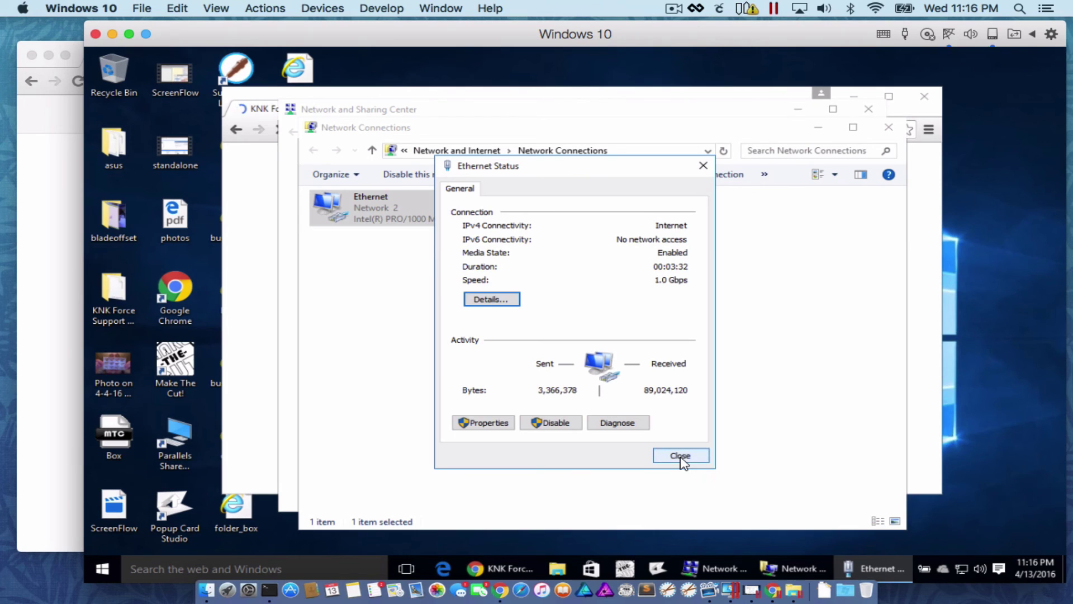
left_click(679, 457)
left_click(889, 127)
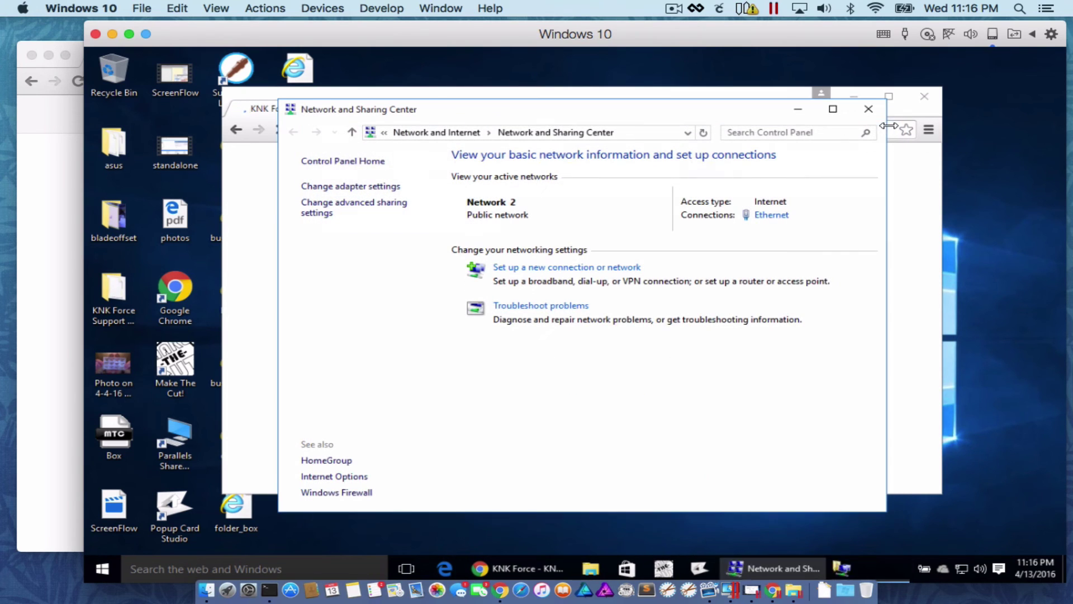
- Close the network overview and open a Command Prompt from the Win+X menu
left_click(869, 115)
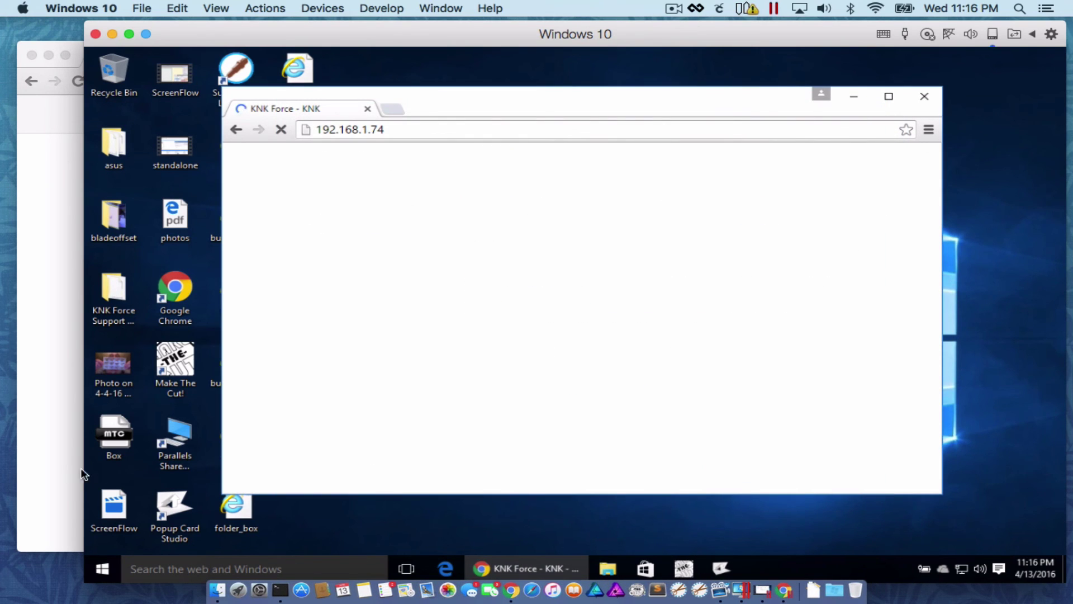
right_click(106, 562)
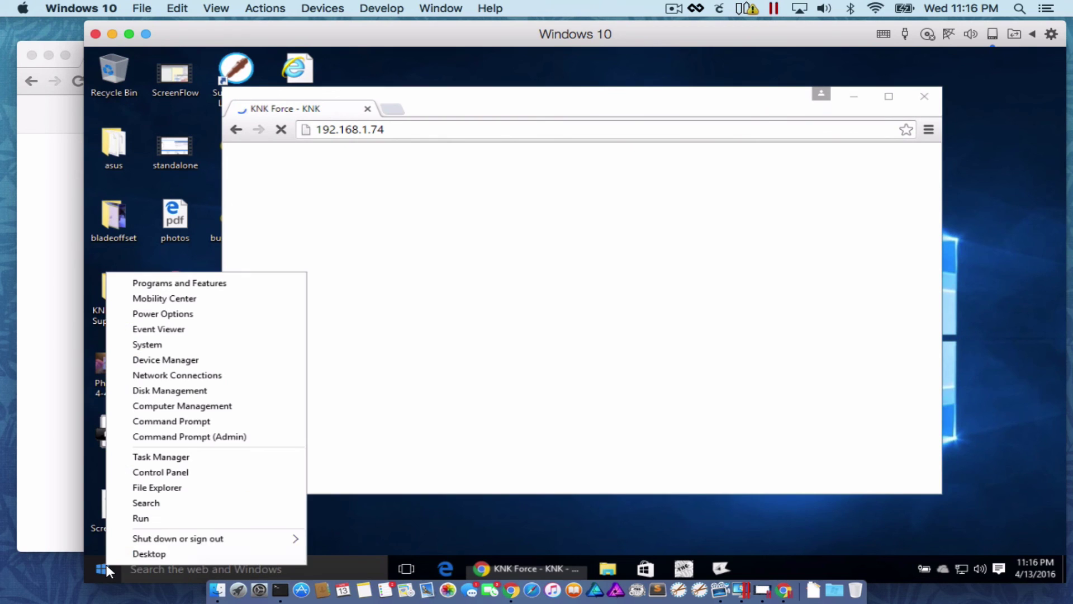
left_click(146, 520)
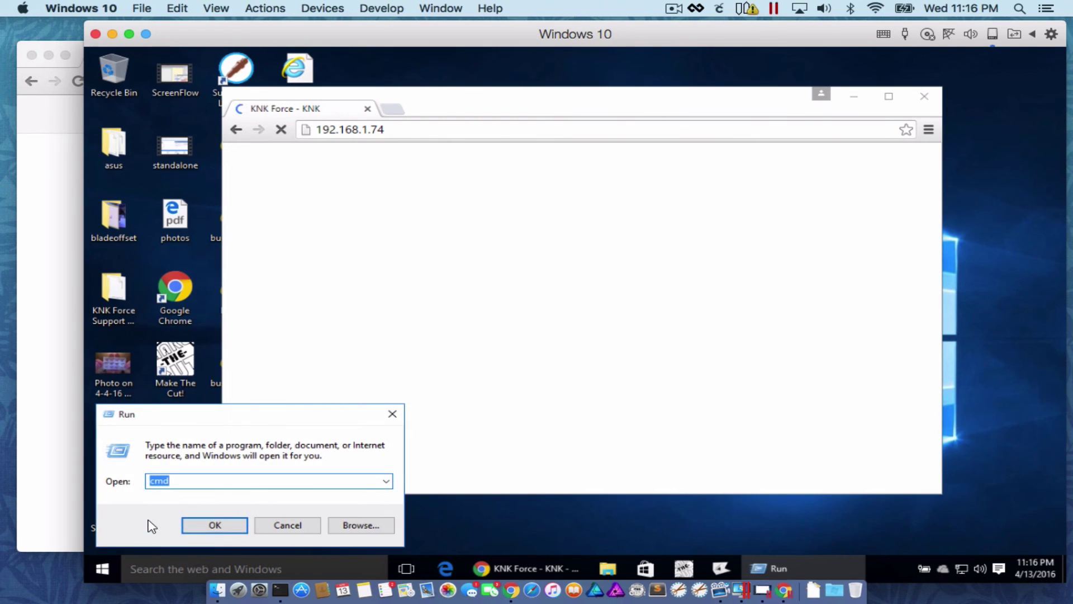
key("Escape")
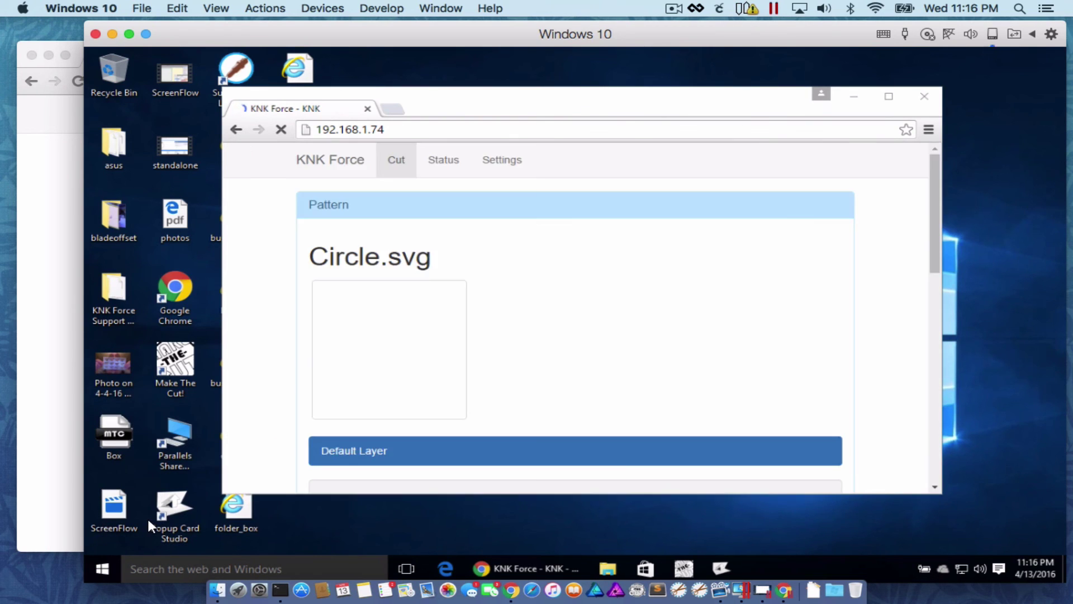
- Run ipconfig and ipconfig /all, showing IPv4 192.168.1.253 and gateway 192.168.1.1
type("ipconfig")
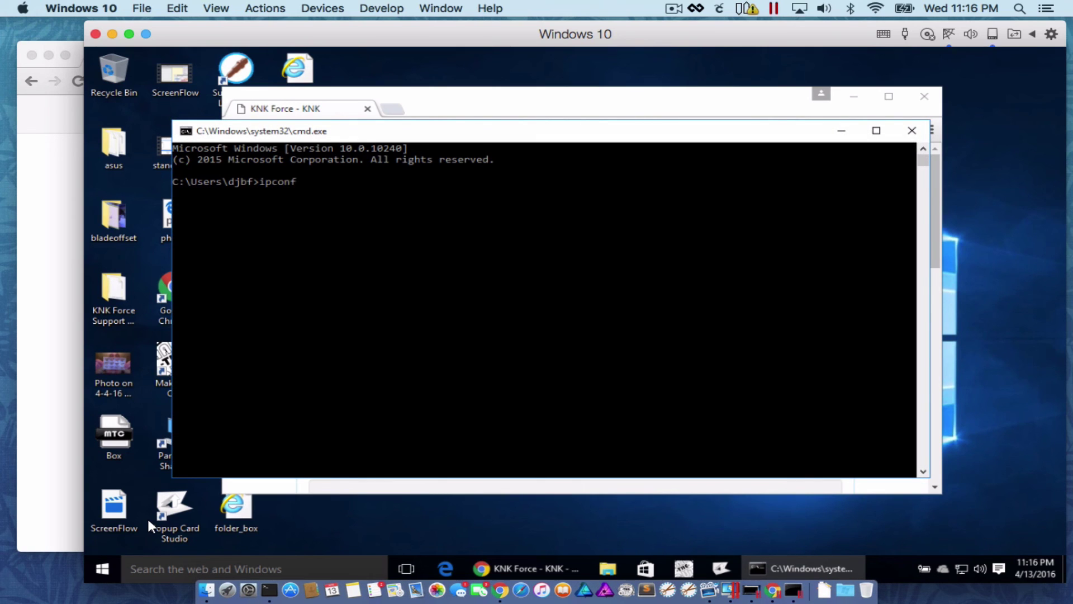
key("Return")
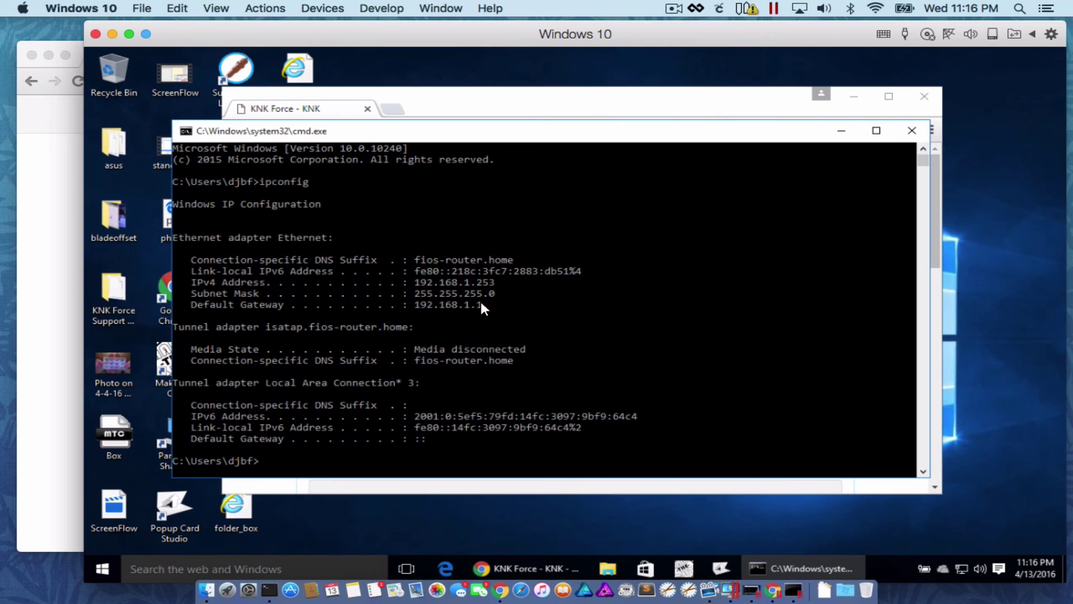
type("ipconfig")
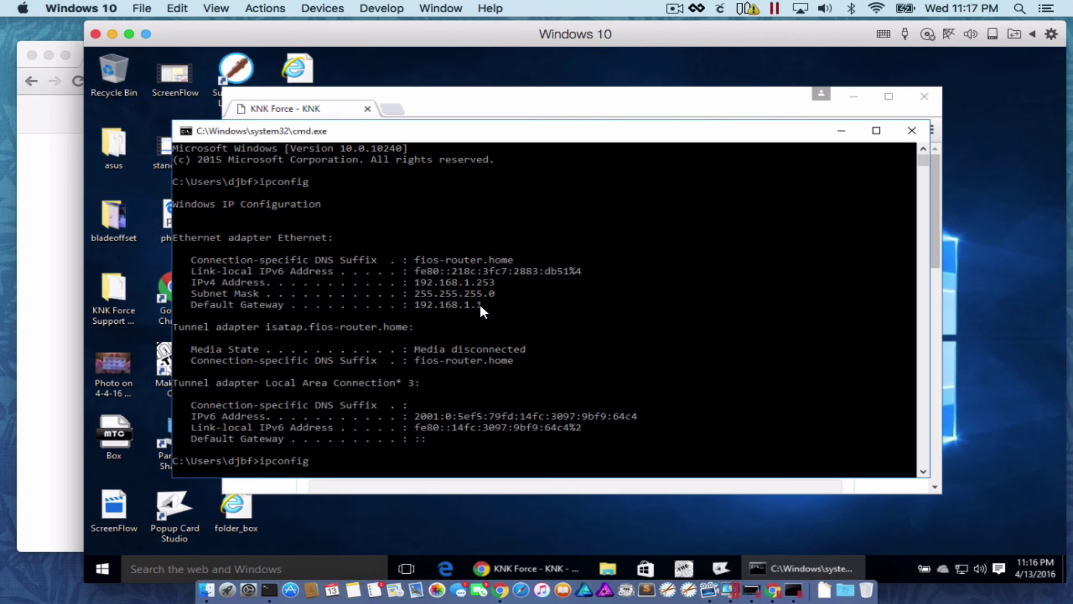
type(" /all")
key("Return")
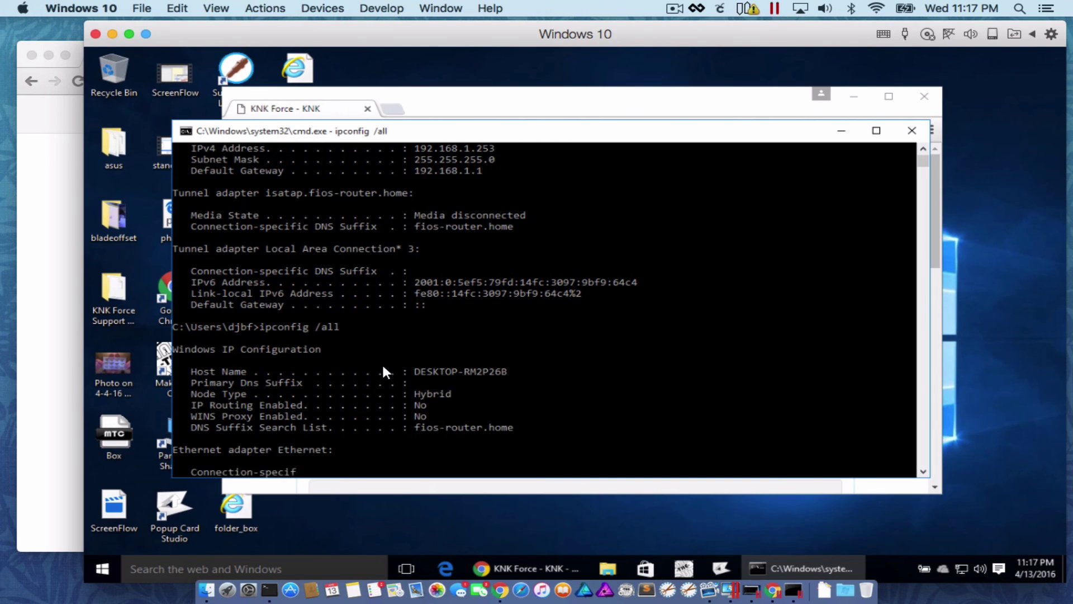
- Bring the KNK Force page forward and open its Settings page
left_click(414, 108)
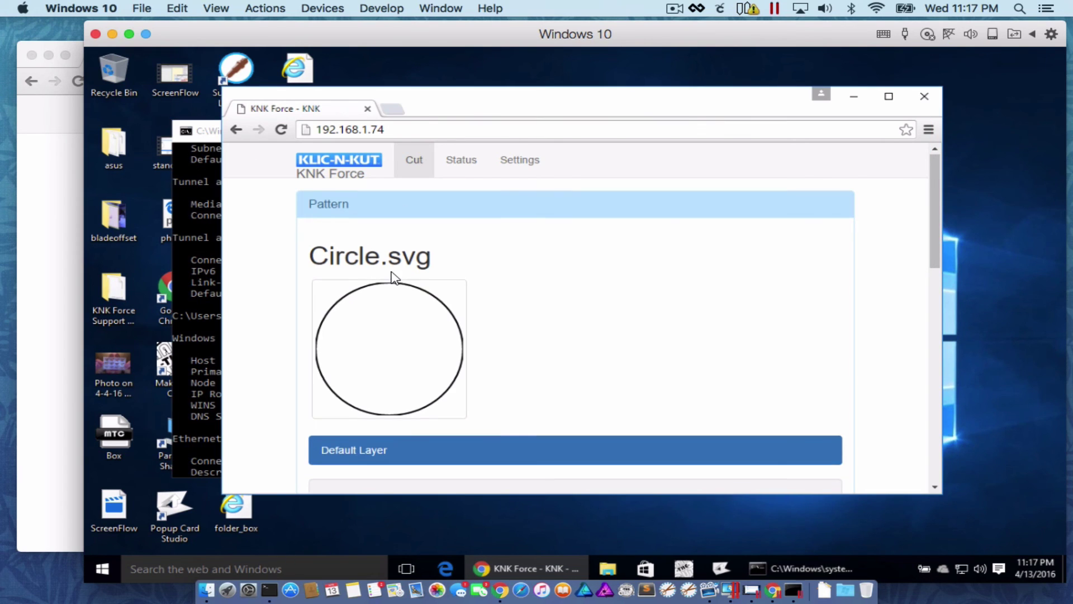
scroll(394, 275, "down", 5)
scroll(394, 278, "down", 7)
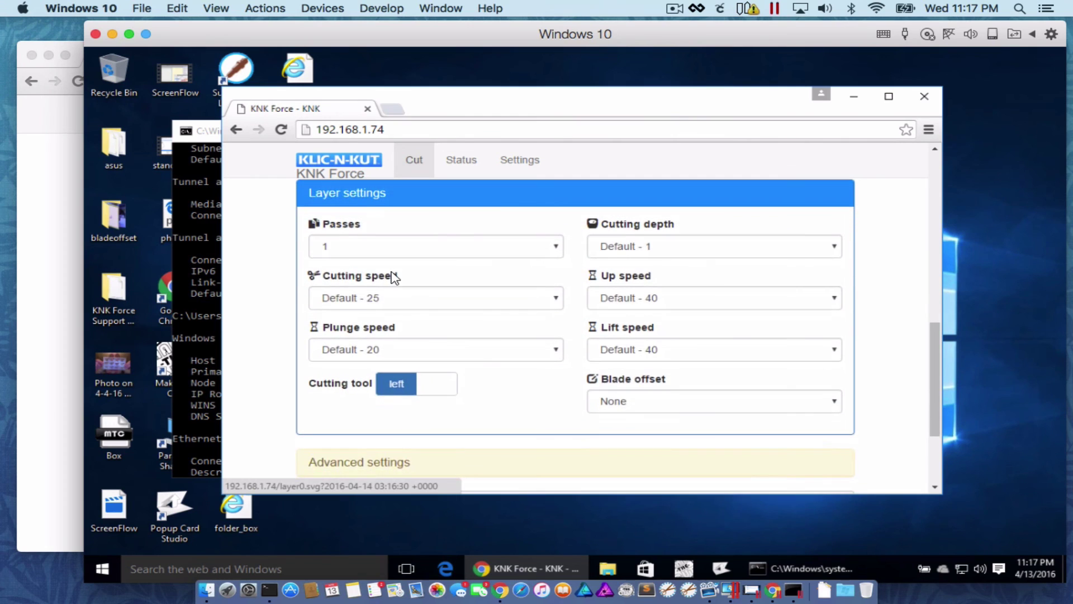
scroll(394, 277, "up", 12)
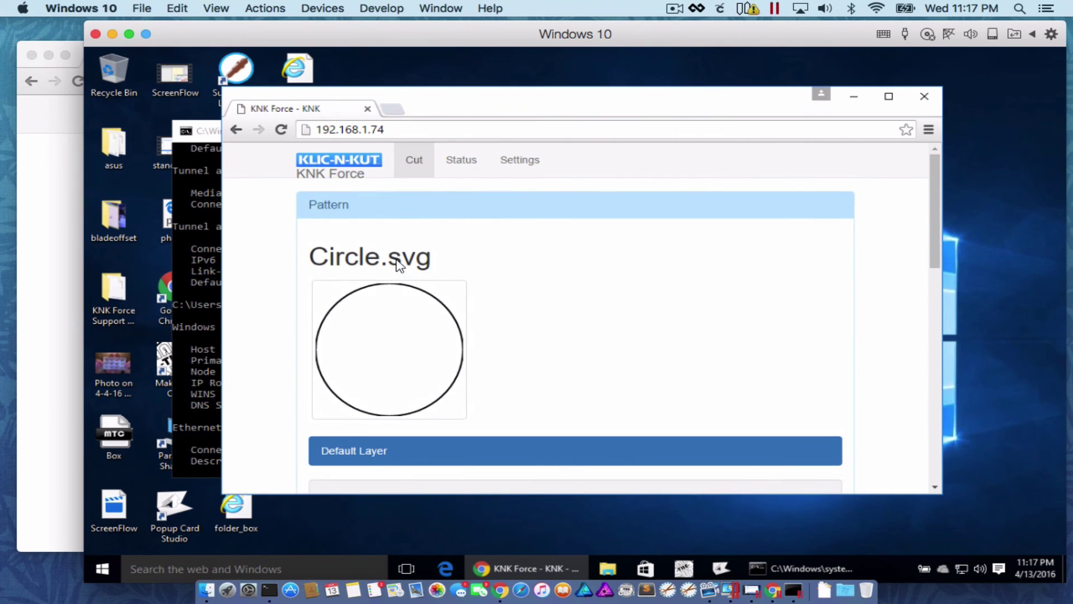
scroll(490, 182, "down", 2)
left_click(519, 168)
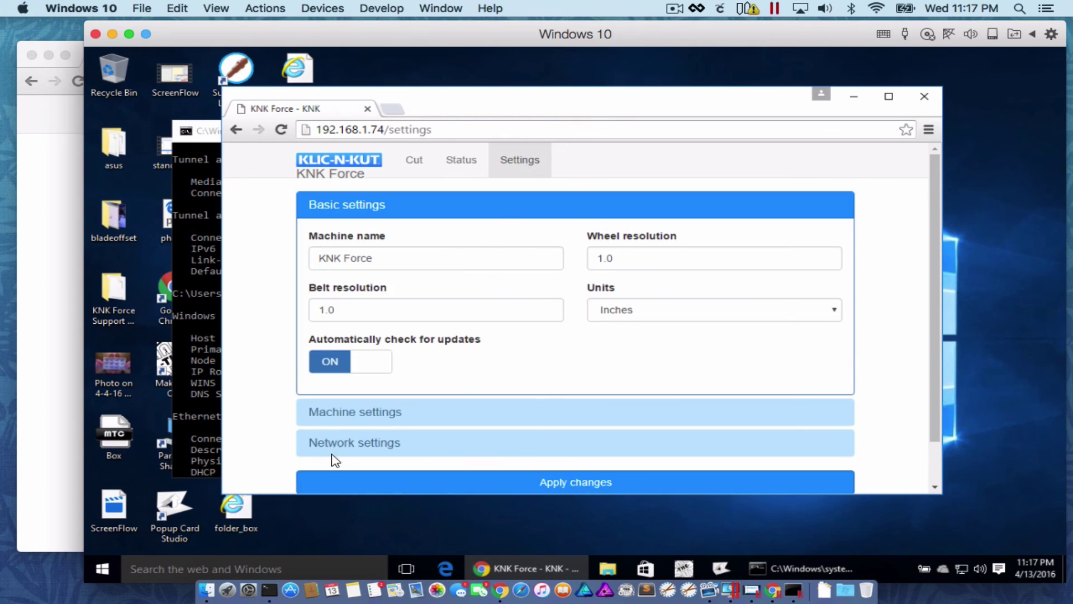
- Expand Network settings to show wired IP 192.168.1.73 and wireless IP 192.168.1.74
scroll(336, 456, "down", 1)
left_click(341, 407)
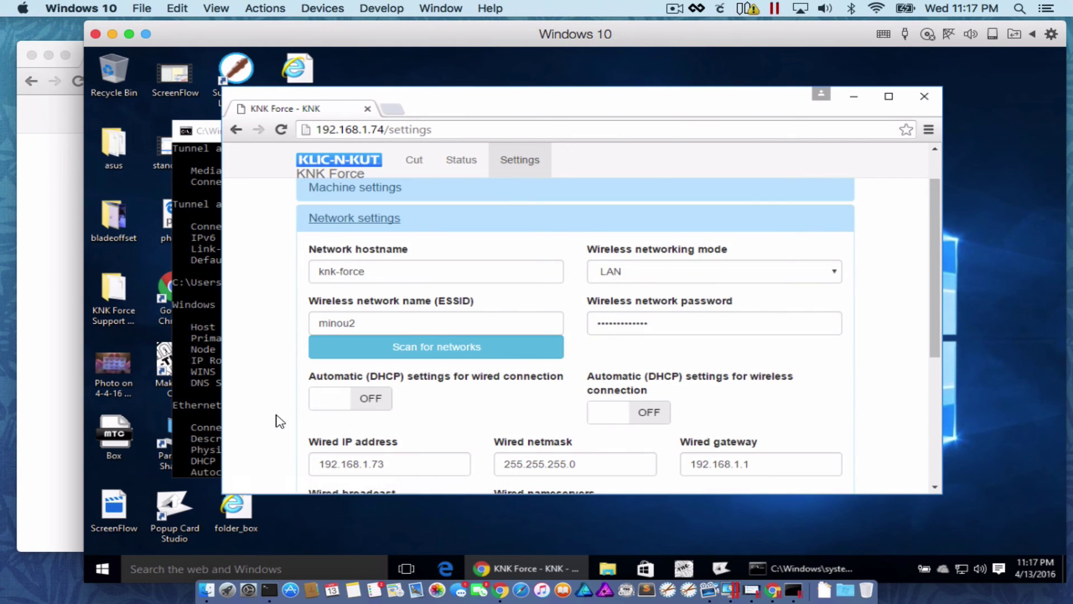
scroll(938, 357, "down", 3)
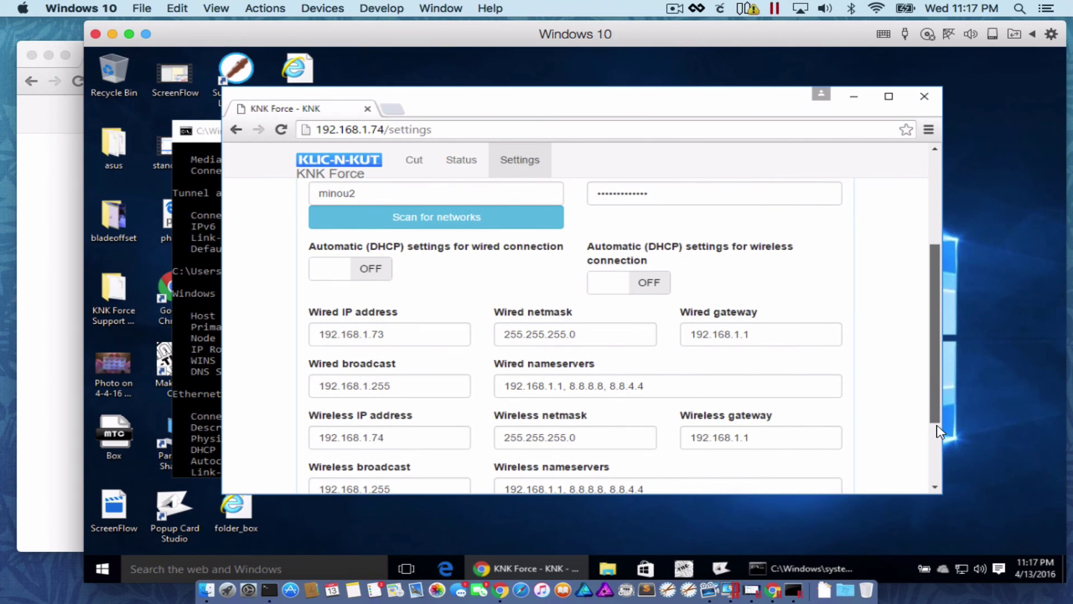
scroll(938, 436, "down", 3)
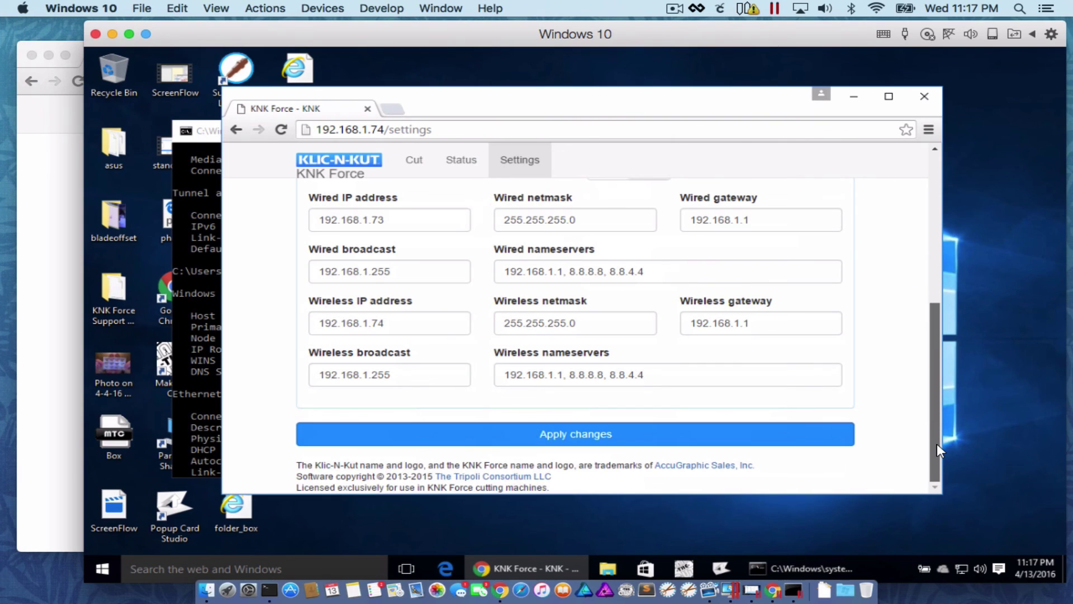